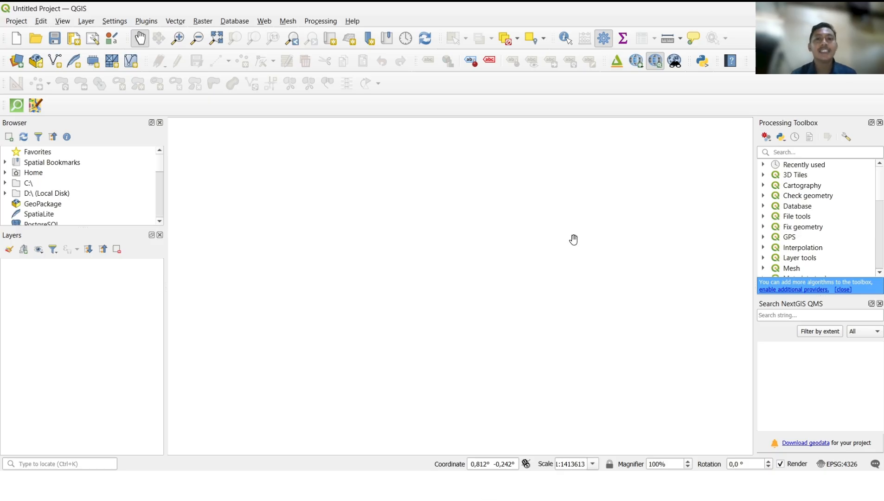
Search all available plugins for "qgis2t" and check the details of the Qgis2threejs plugin
{"action": "left_click", "coordinate": [147, 21]}
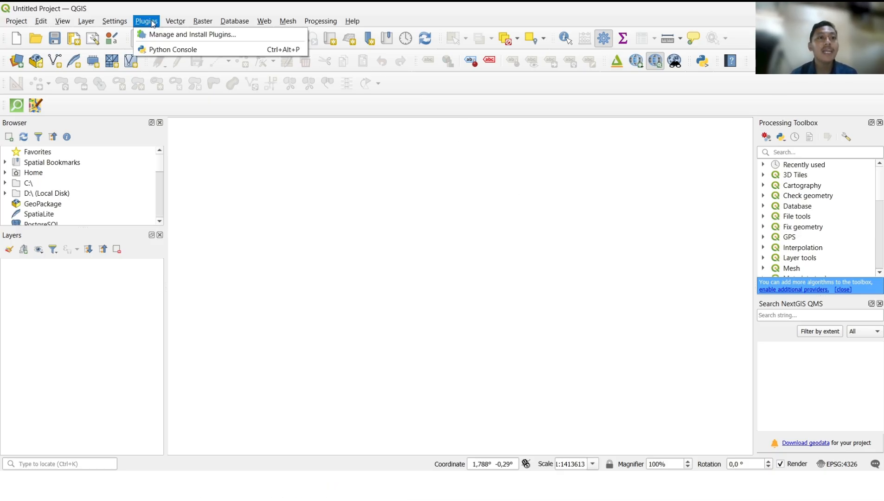
{"action": "left_click", "coordinate": [175, 35]}
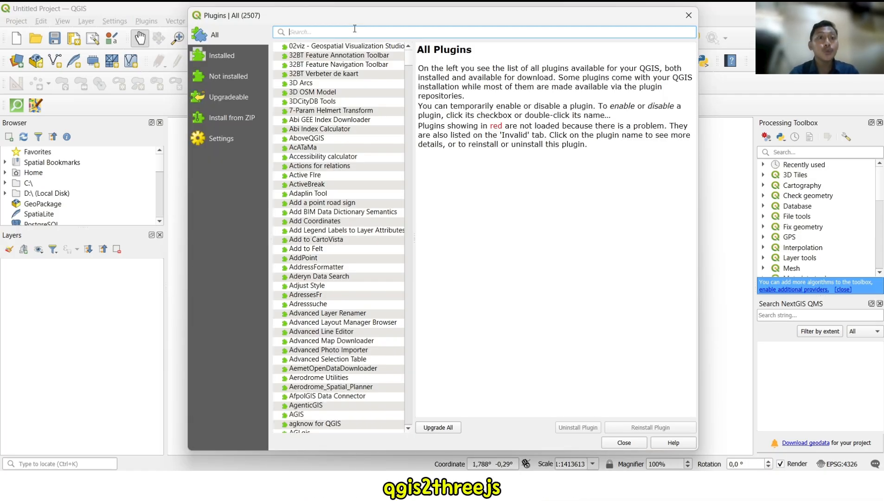
{"action": "type", "text": "qgis2t"}
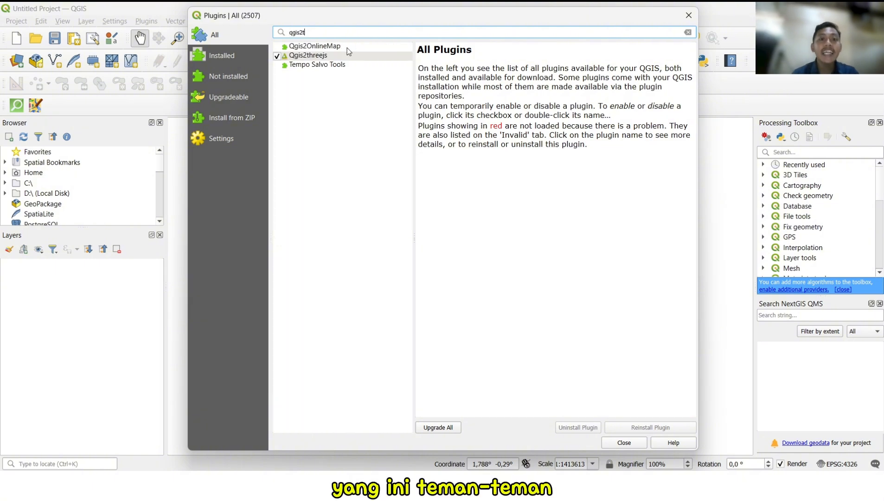
{"action": "left_click", "coordinate": [316, 55]}
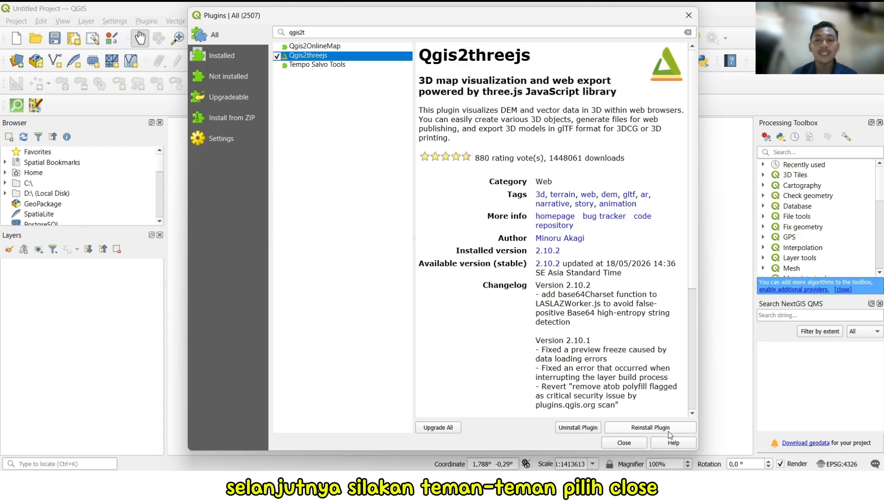
{"action": "left_click", "coordinate": [639, 442]}
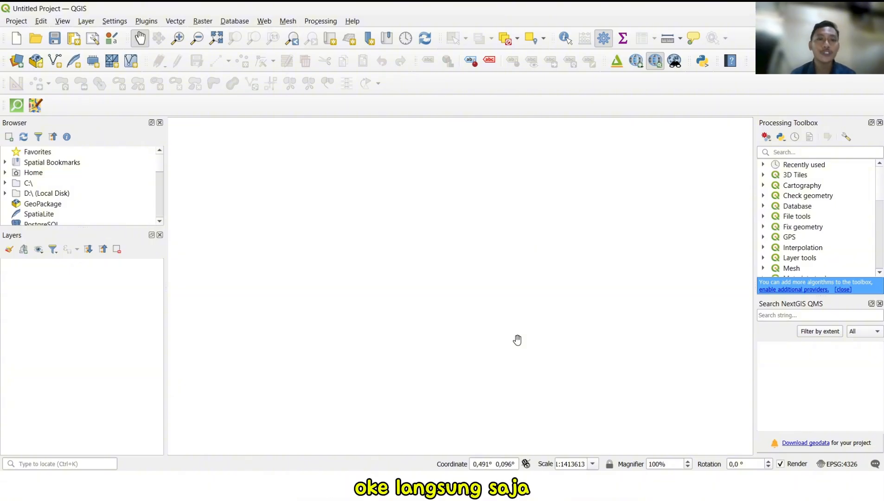
Add the DEMNAS_PADANG_PANJANG raster from its folder as a layer and collapse its legend
{"action": "left_click", "coordinate": [17, 61]}
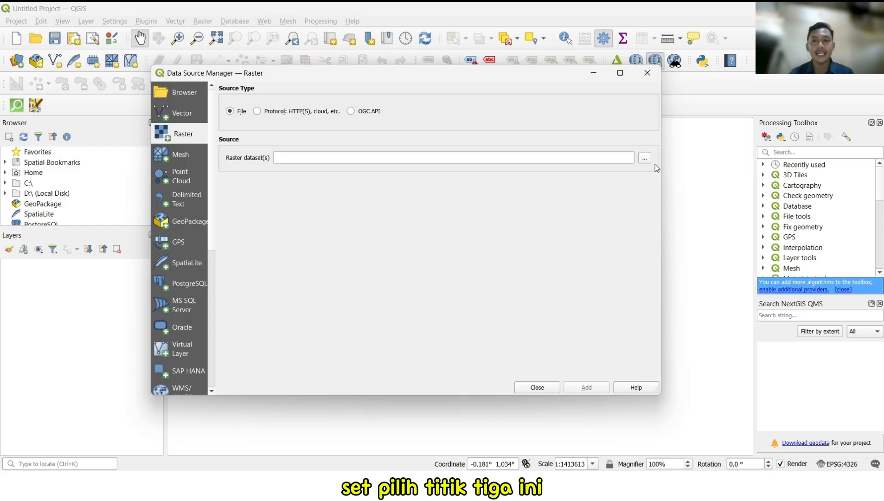
{"action": "left_click", "coordinate": [645, 158]}
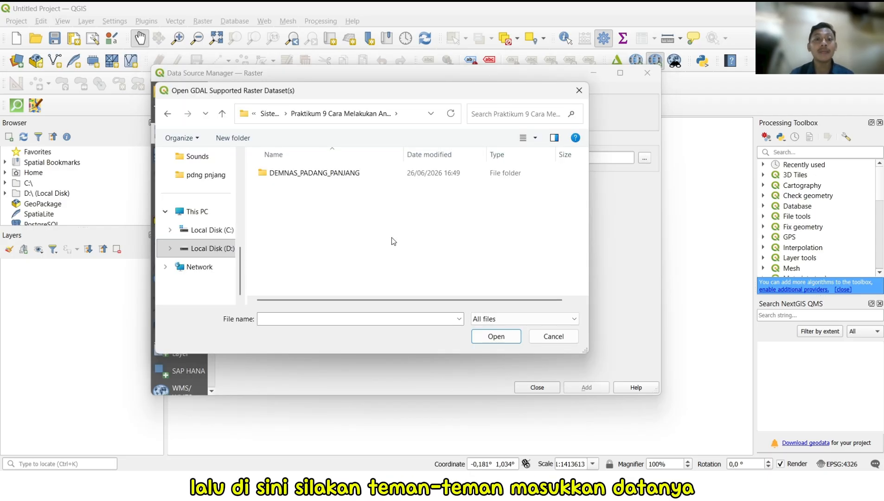
{"action": "double_click", "coordinate": [360, 172]}
{"action": "left_click", "coordinate": [292, 190]}
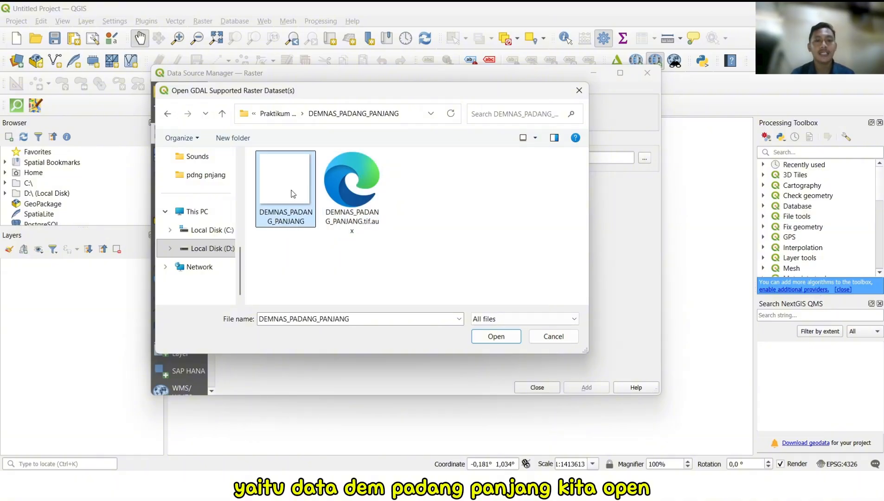
{"action": "left_click", "coordinate": [506, 337]}
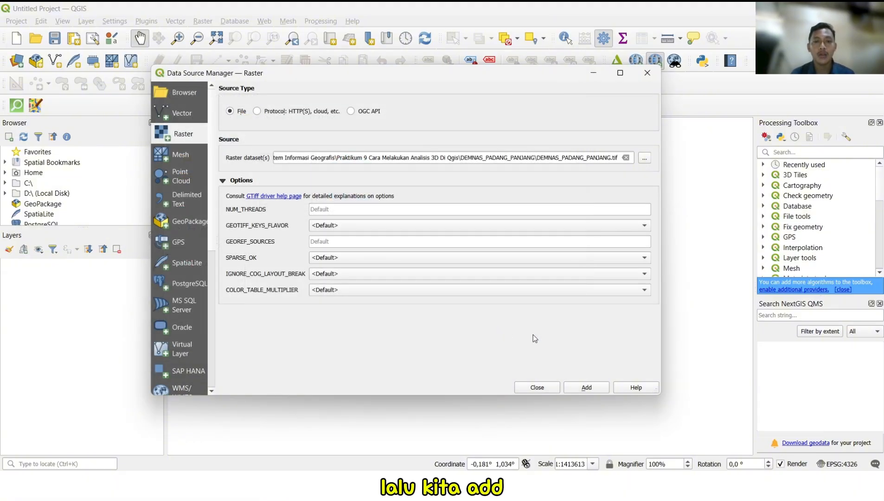
{"action": "left_click", "coordinate": [586, 386]}
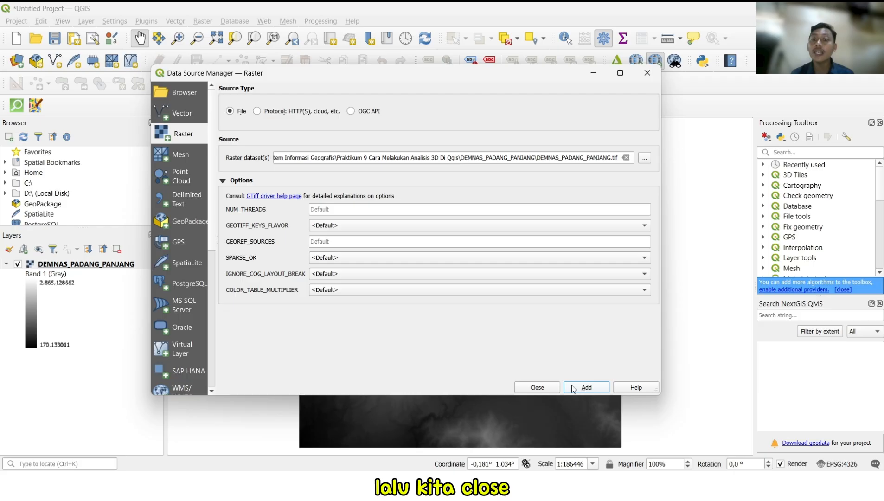
{"action": "left_click", "coordinate": [537, 388]}
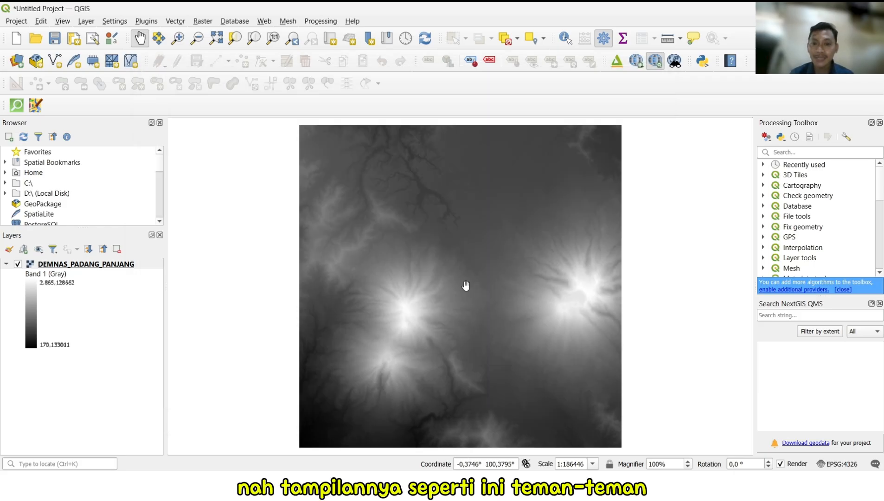
{"action": "left_click", "coordinate": [5, 263]}
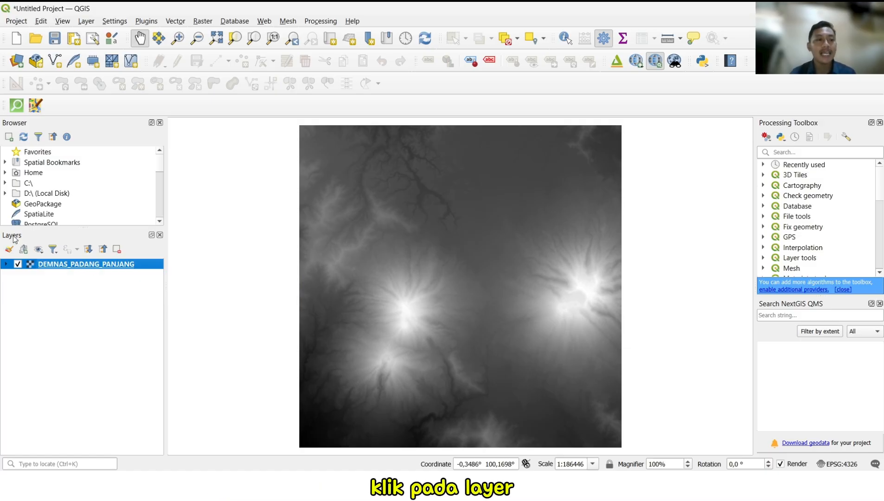
Export the DEMNAS_PADANG_PANJANG layer as a GeoTIFF named Padang_Panjang in EPSG:32747 - WGS 84 / UTM zone 47S
{"action": "right_click", "coordinate": [102, 269]}
{"action": "mouse_move", "coordinate": [161, 227]}
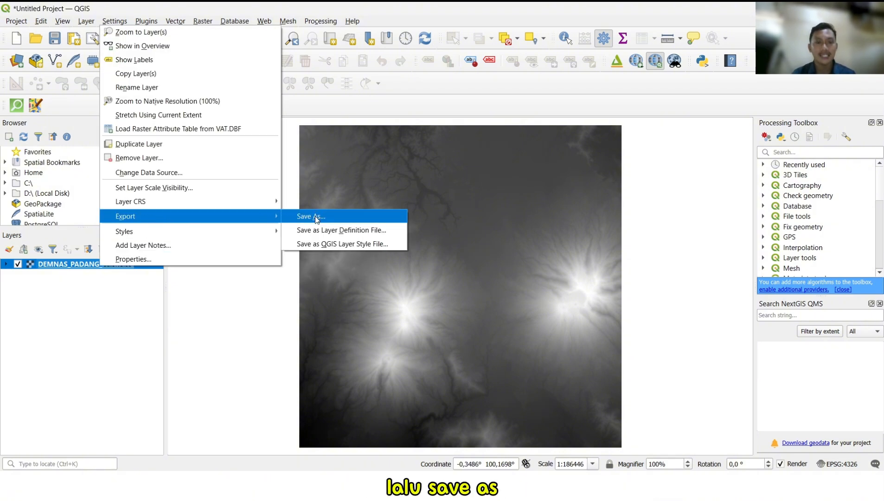
{"action": "left_click", "coordinate": [316, 219]}
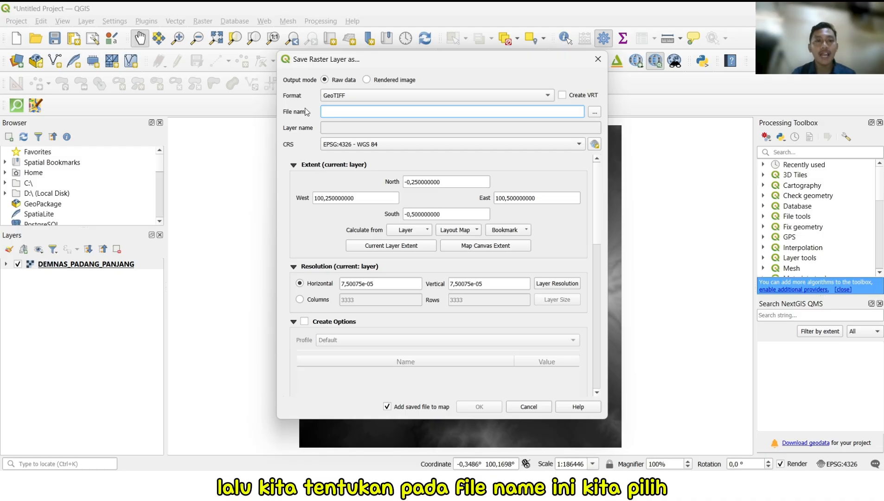
{"action": "left_click", "coordinate": [595, 112]}
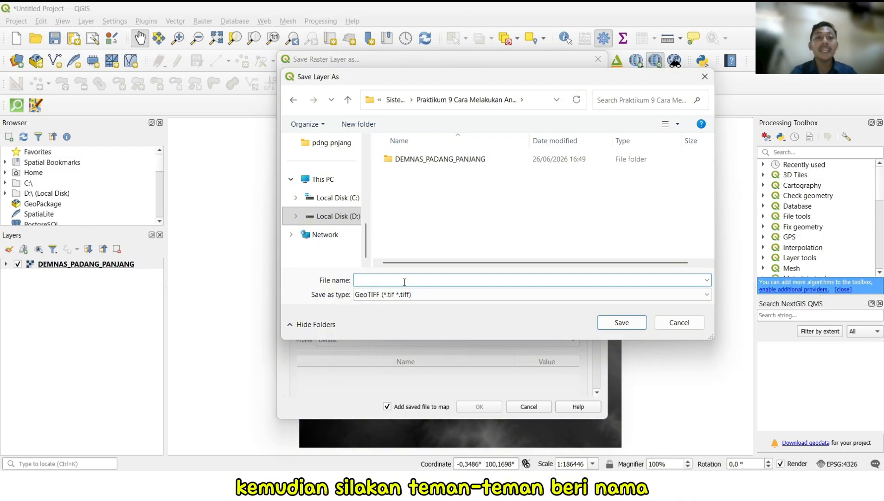
{"action": "type", "text": "Padang_Panjang"}
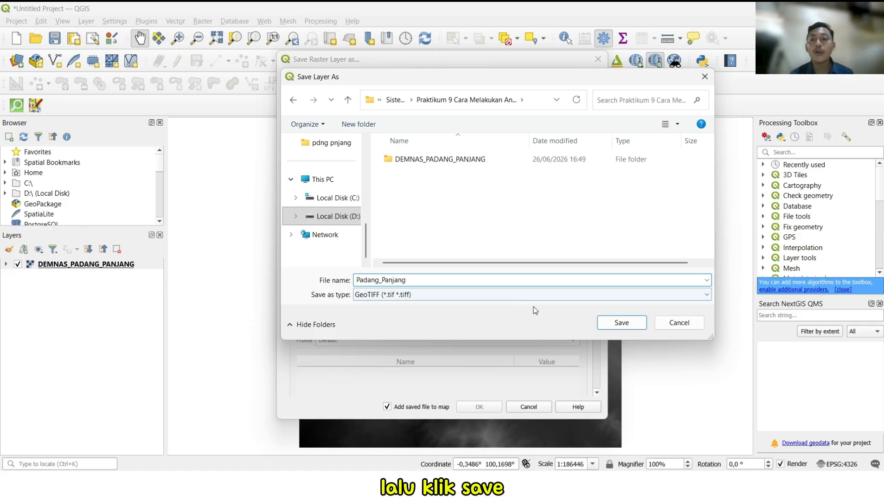
{"action": "left_click", "coordinate": [621, 322]}
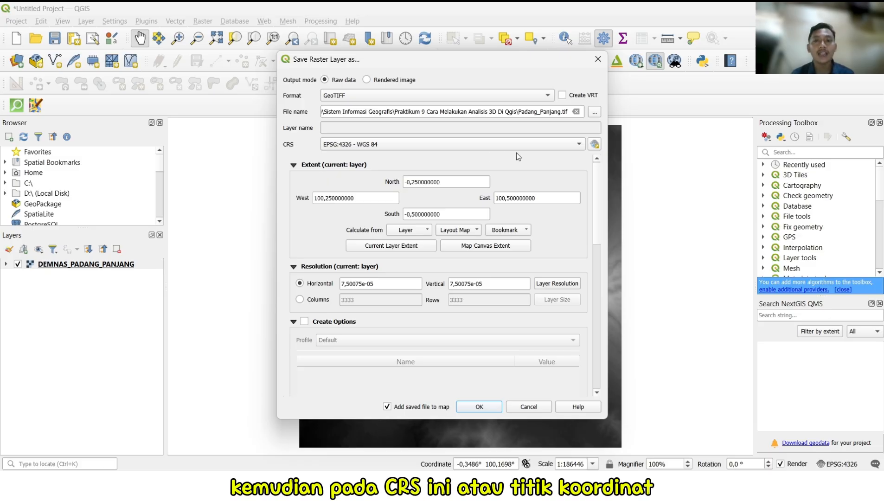
{"action": "left_click", "coordinate": [594, 145]}
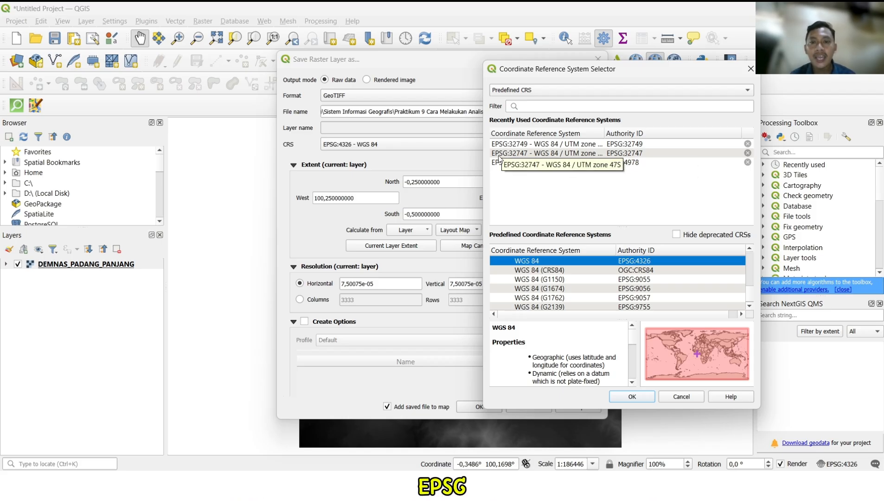
{"action": "left_click", "coordinate": [529, 156]}
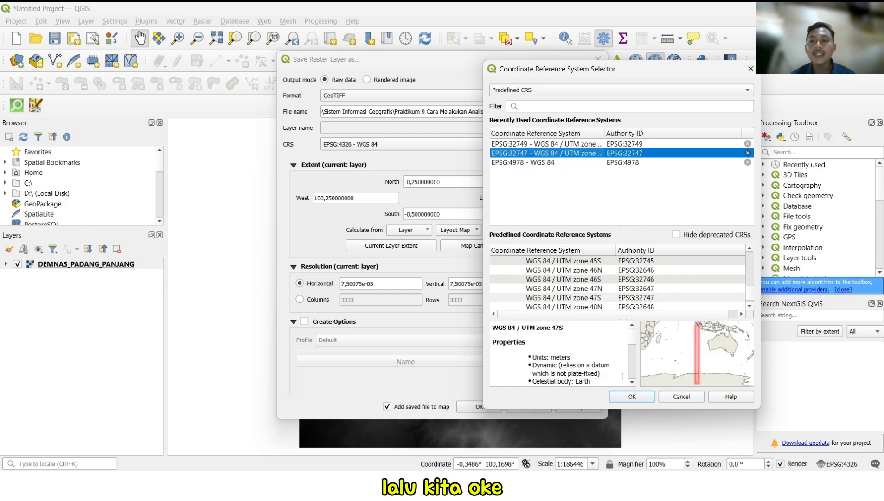
{"action": "left_click", "coordinate": [632, 396]}
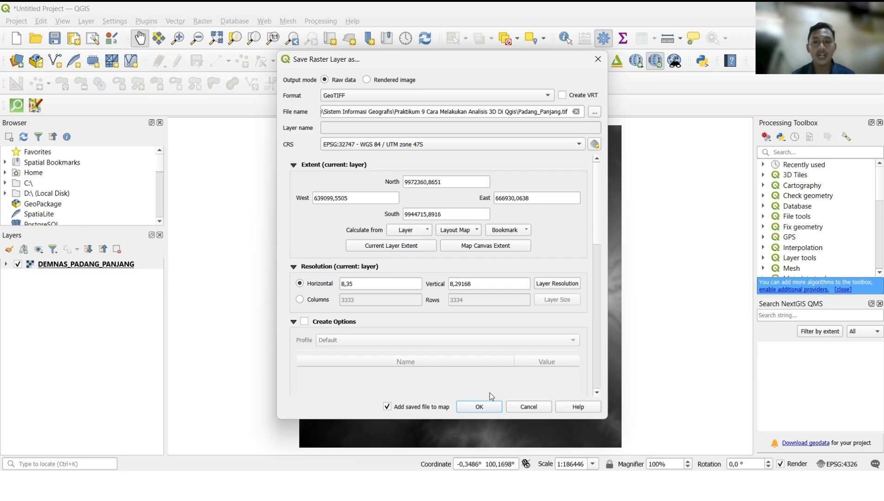
{"action": "left_click", "coordinate": [481, 406]}
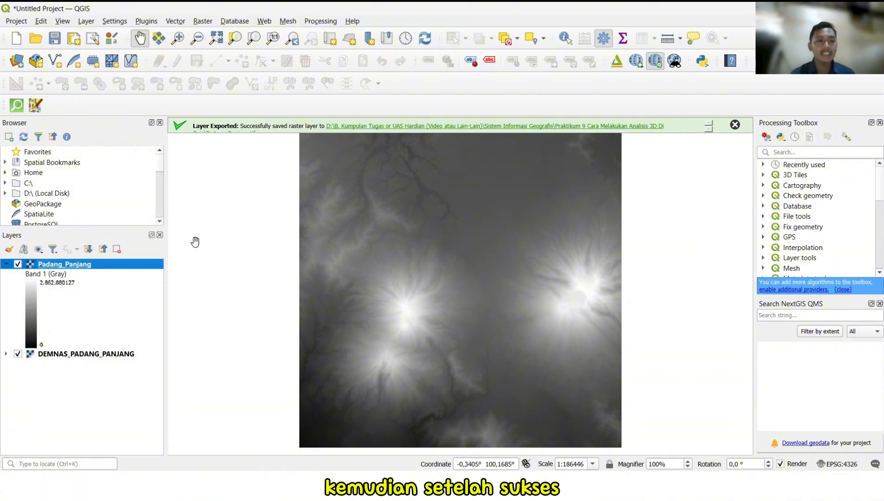
Remove the original DEMNAS_PADANG_PANJANG layer from the project and collapse the Padang_Panjang legend
{"action": "left_click", "coordinate": [85, 355]}
{"action": "right_click", "coordinate": [85, 356]}
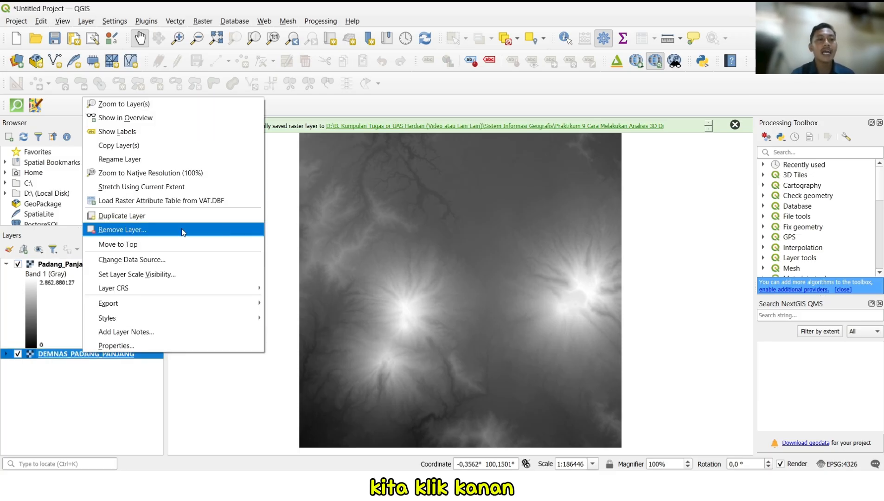
{"action": "left_click", "coordinate": [144, 231]}
{"action": "left_click", "coordinate": [425, 256]}
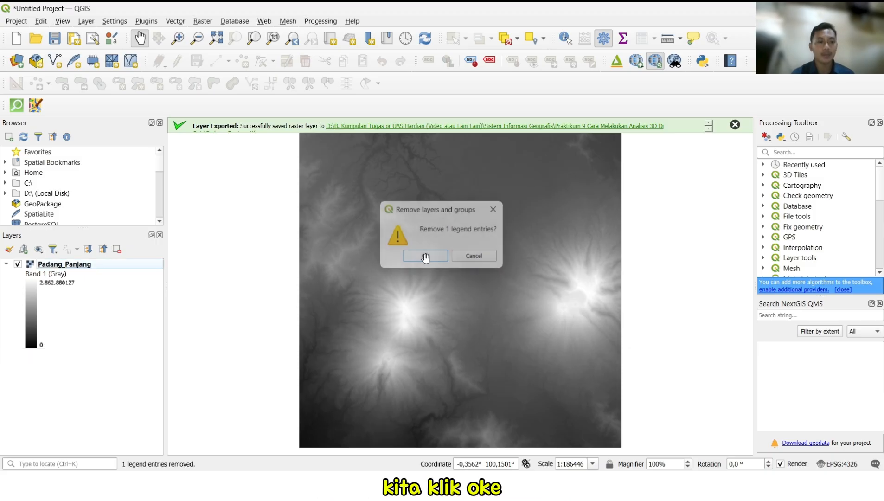
{"action": "left_click", "coordinate": [6, 264]}
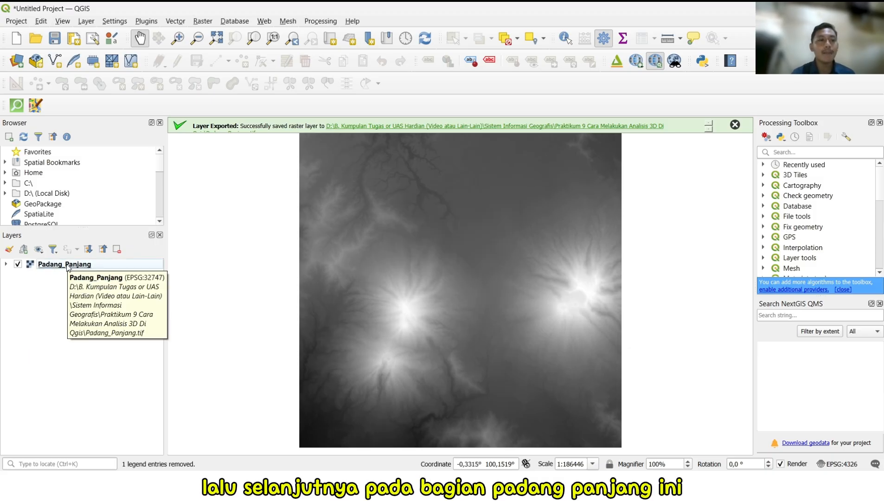
Set the project coordinate reference system to EPSG:32747 - WGS 84 / UTM zone 47S
{"action": "left_click", "coordinate": [66, 264]}
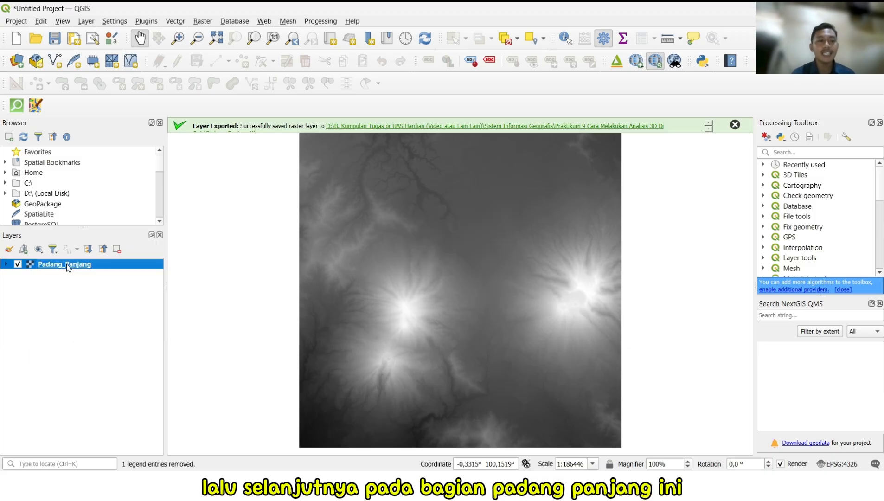
{"action": "left_click", "coordinate": [840, 465]}
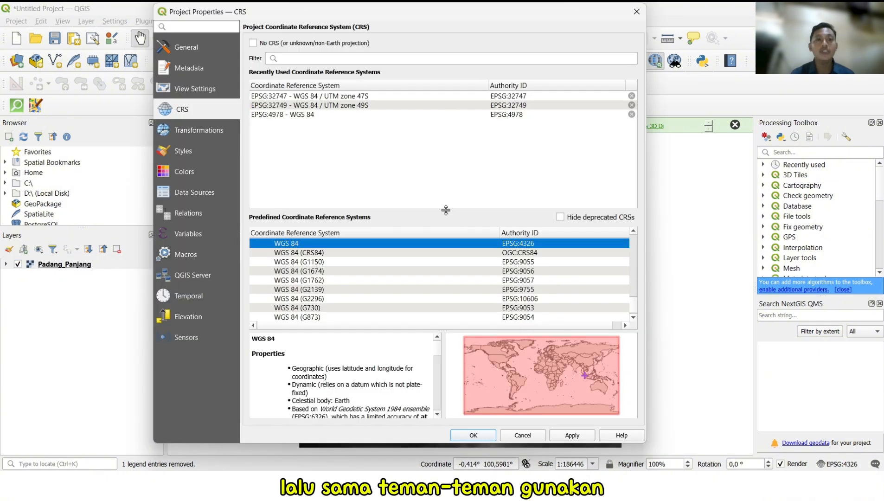
{"action": "left_click", "coordinate": [303, 98]}
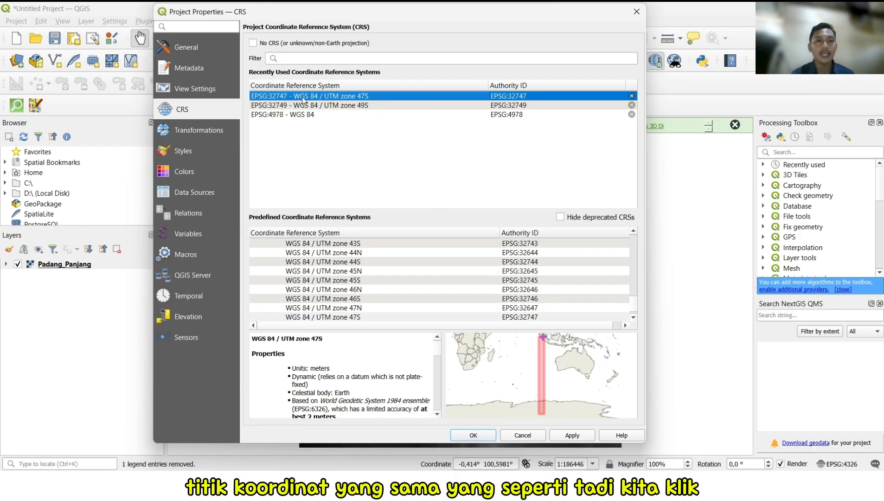
{"action": "left_click", "coordinate": [573, 436]}
{"action": "left_click", "coordinate": [480, 439]}
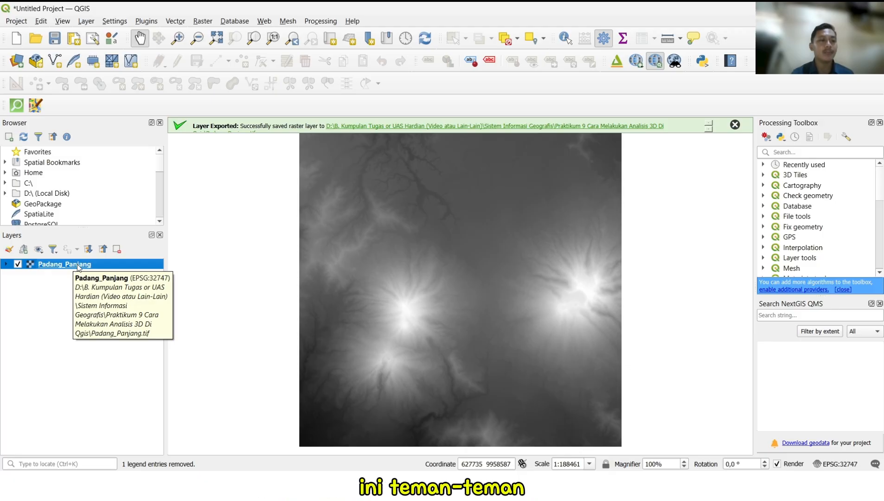
Duplicate the Padang_Panjang layer, make the copy visible and collapse its legend
{"action": "right_click", "coordinate": [77, 265]}
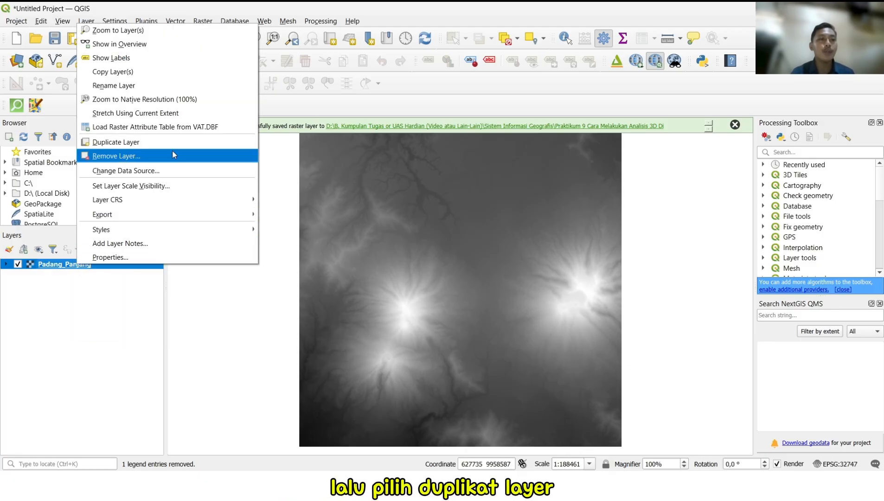
{"action": "left_click", "coordinate": [163, 143]}
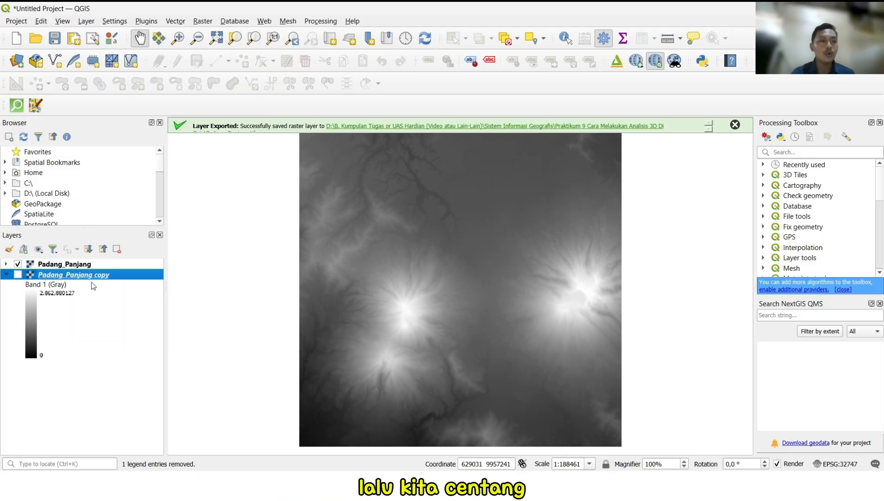
{"action": "left_click", "coordinate": [18, 275]}
{"action": "left_click", "coordinate": [6, 274]}
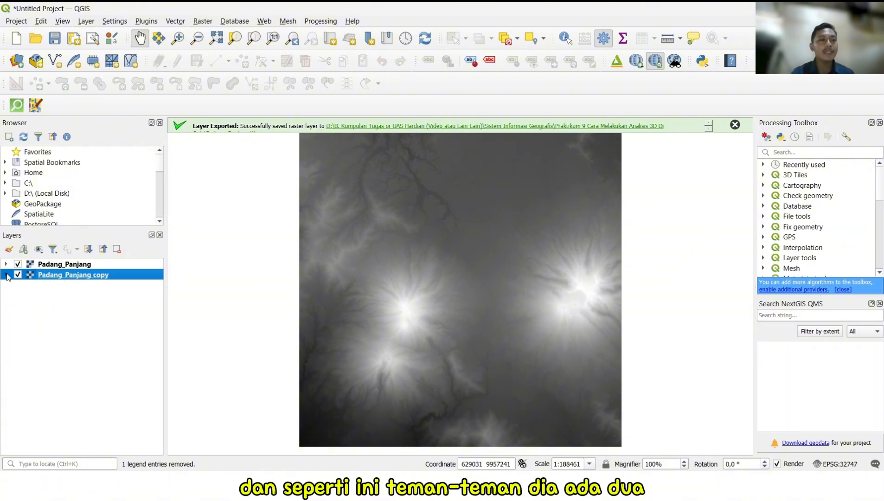
Set the render type of the Padang_Panjang layer's symbology to Hillshade
{"action": "left_click", "coordinate": [91, 265]}
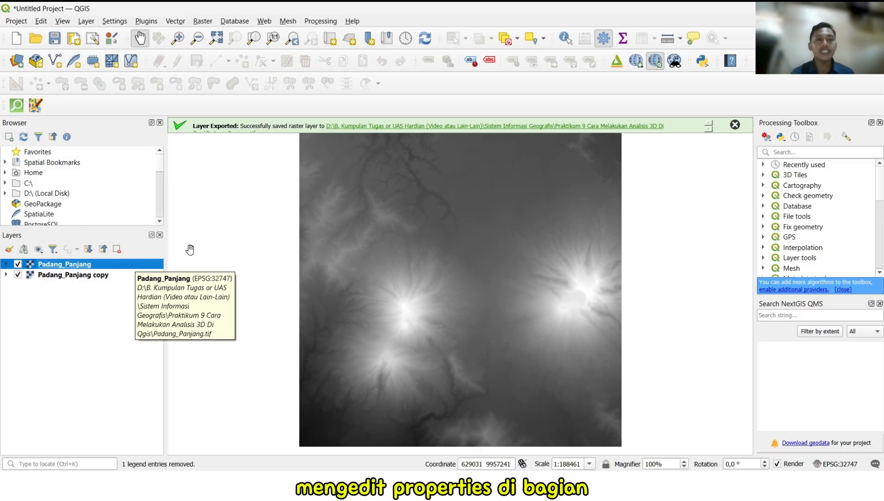
{"action": "right_click", "coordinate": [91, 265]}
{"action": "left_click", "coordinate": [130, 257]}
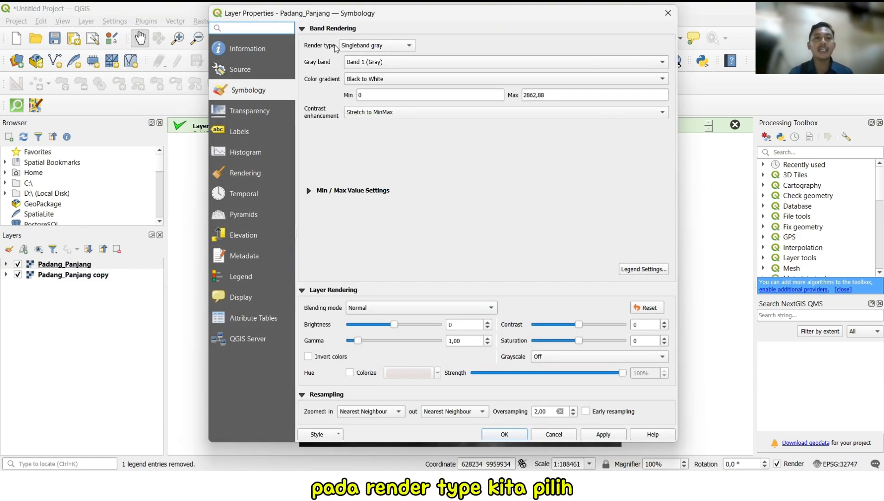
{"action": "left_click", "coordinate": [382, 46]}
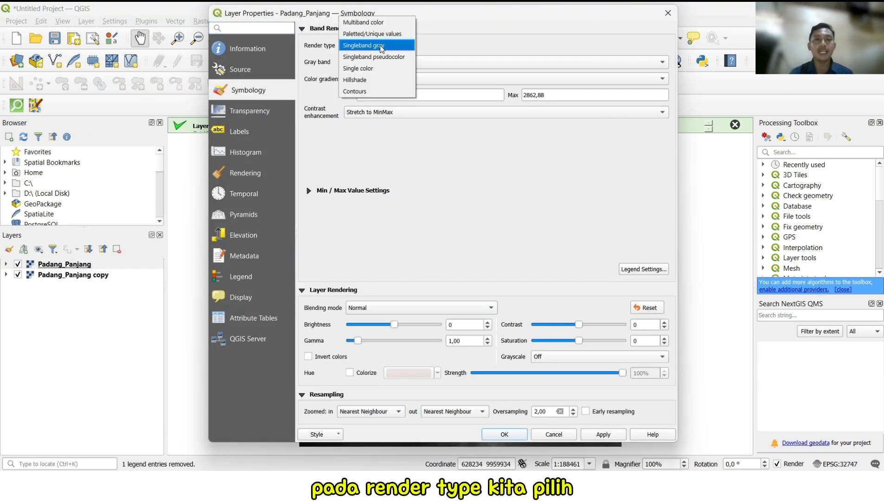
{"action": "left_click", "coordinate": [370, 81]}
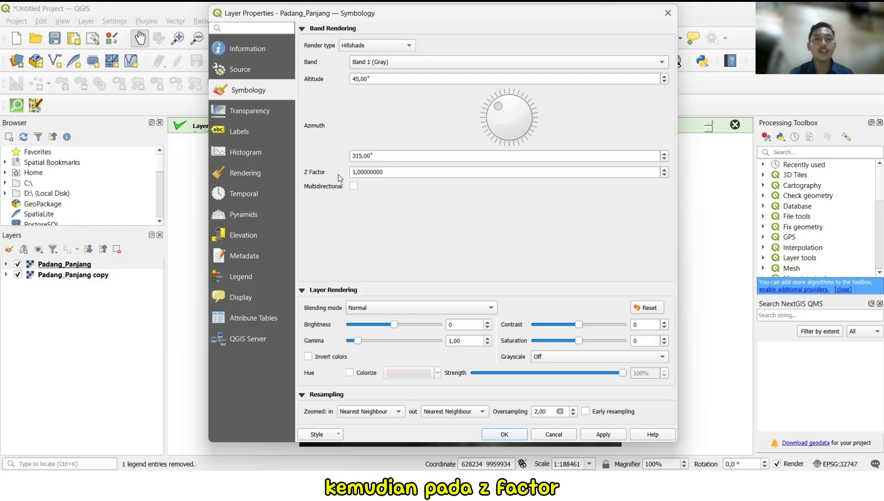
Set the Padang_Panjang hillshade's Z factor to 10 and its blending mode to Multiply
{"action": "double_click", "coordinate": [366, 172]}
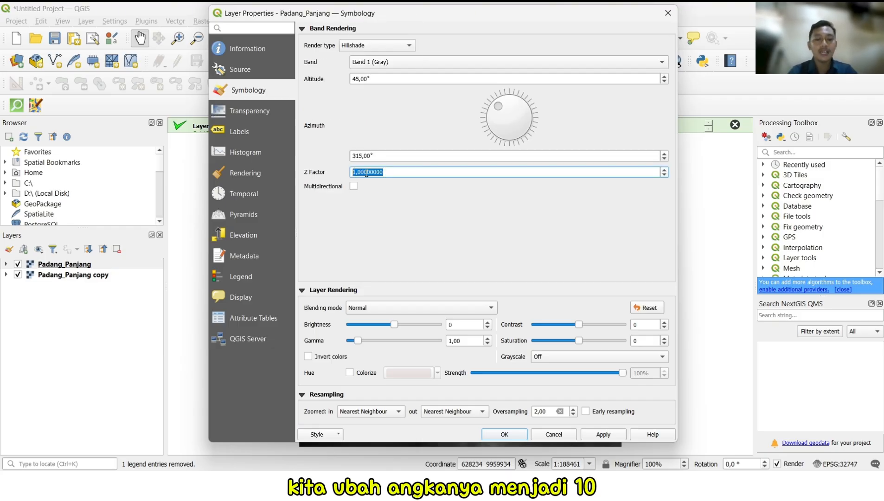
{"action": "type", "text": "10"}
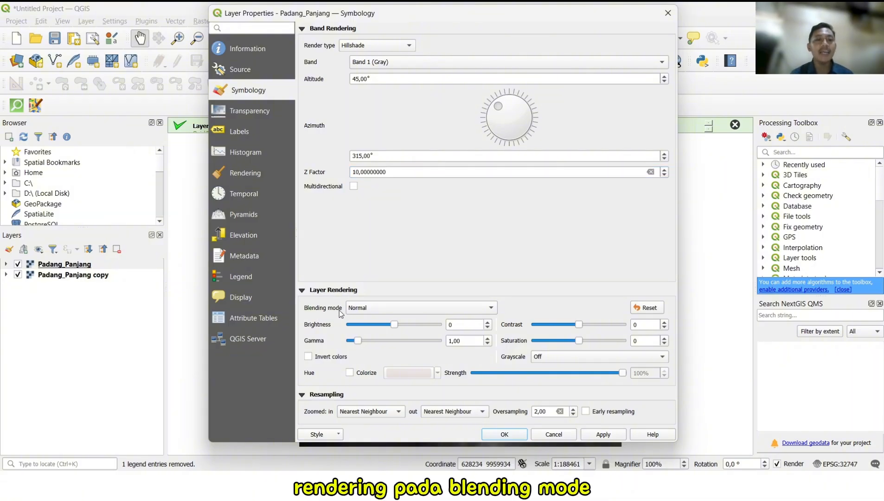
{"action": "left_click", "coordinate": [359, 308]}
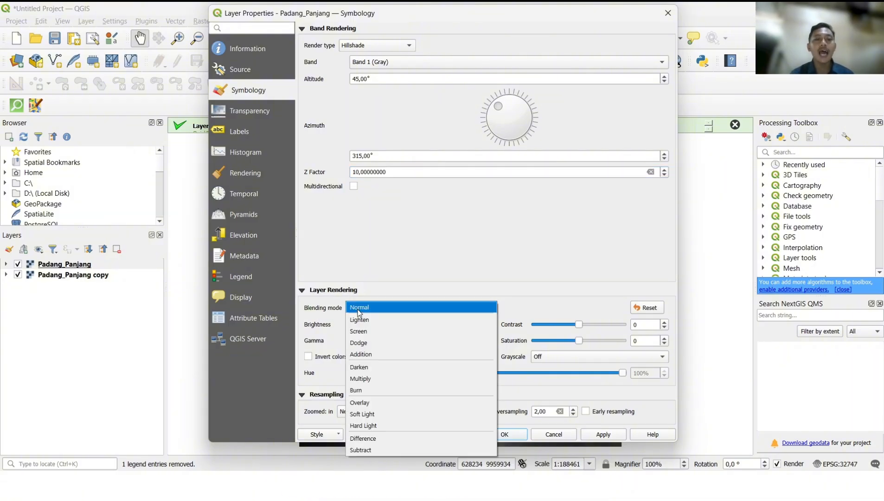
{"action": "left_click", "coordinate": [372, 378]}
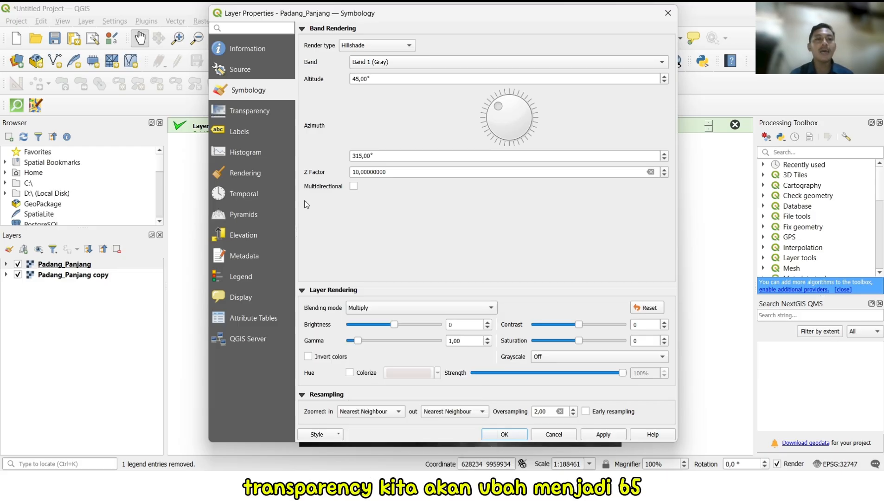
Set the Padang_Panjang layer's global opacity to 65% and apply the layer properties
{"action": "left_click", "coordinate": [251, 114]}
{"action": "double_click", "coordinate": [616, 45]}
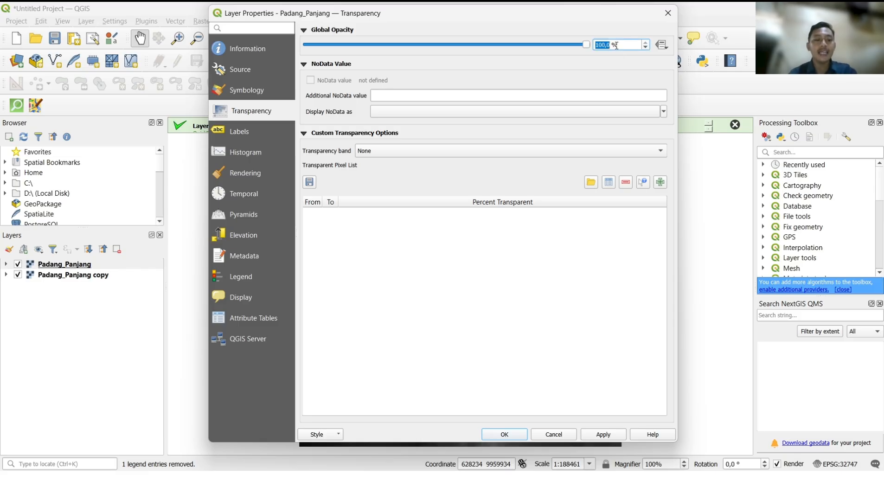
{"action": "type", "text": "65"}
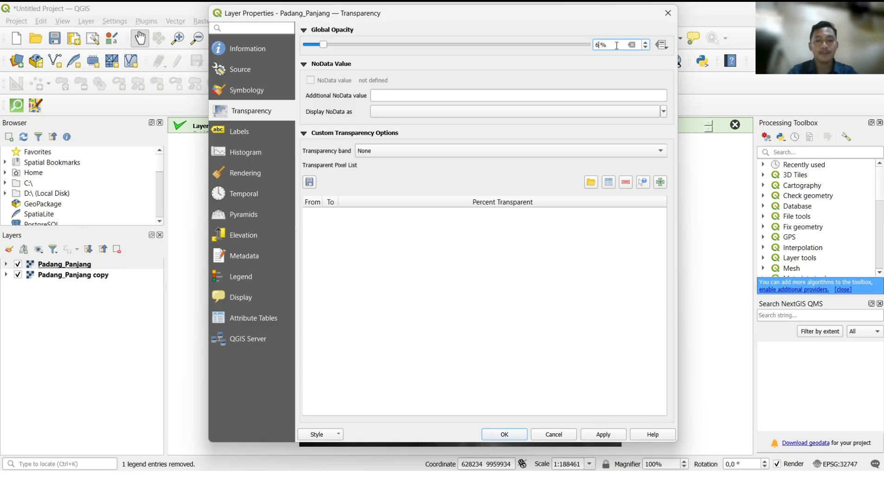
{"action": "left_click", "coordinate": [604, 434]}
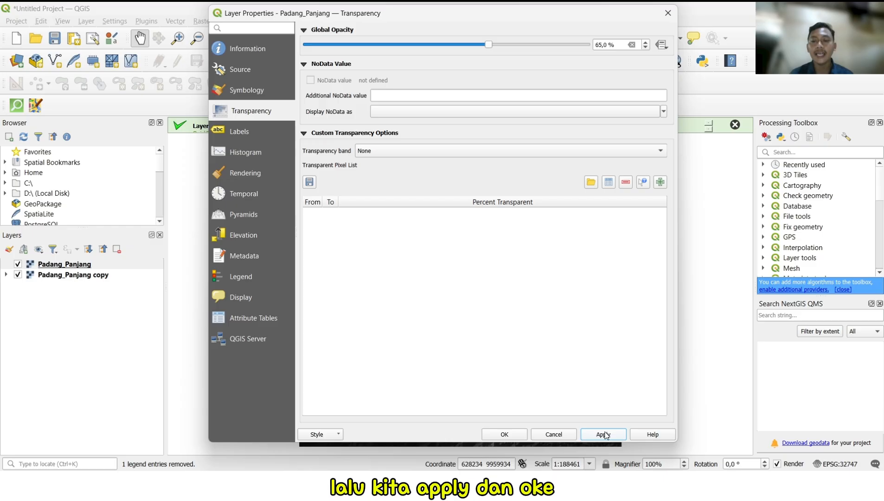
{"action": "left_click", "coordinate": [504, 434]}
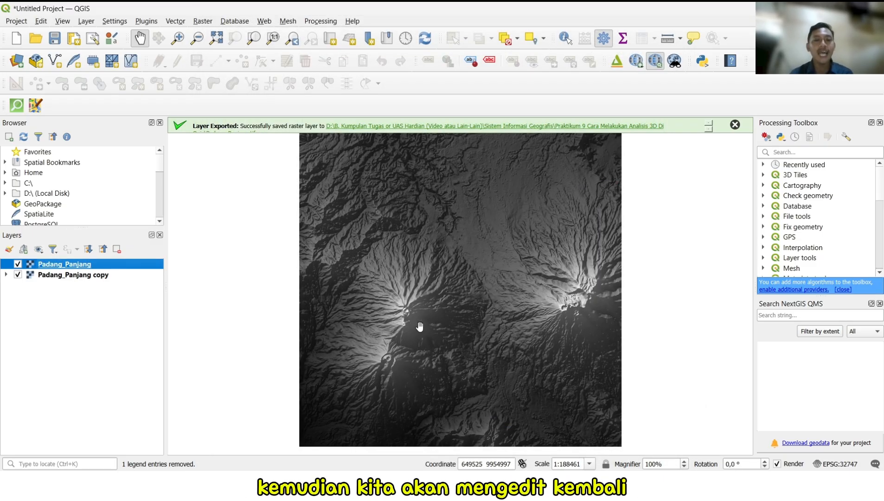
Set the Padang_Panjang copy layer's render type to Singleband pseudocolor and invert its color ramp
{"action": "left_click", "coordinate": [74, 276]}
{"action": "right_click", "coordinate": [77, 274]}
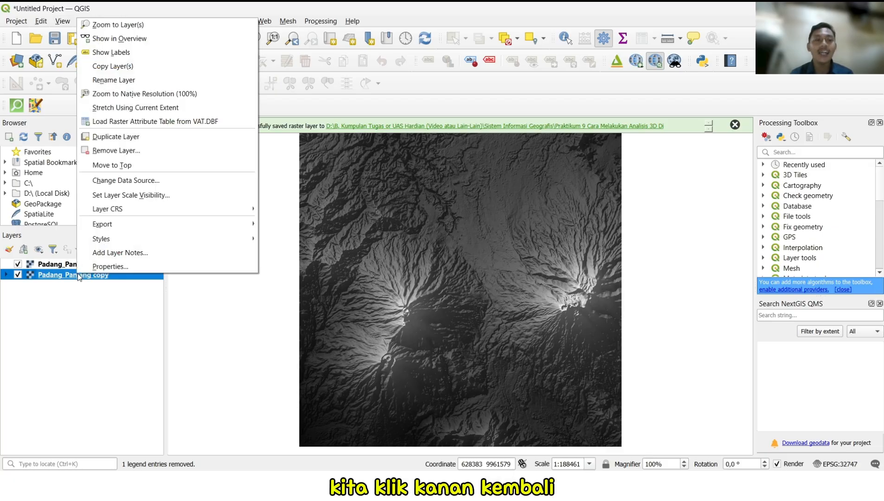
{"action": "left_click", "coordinate": [104, 270]}
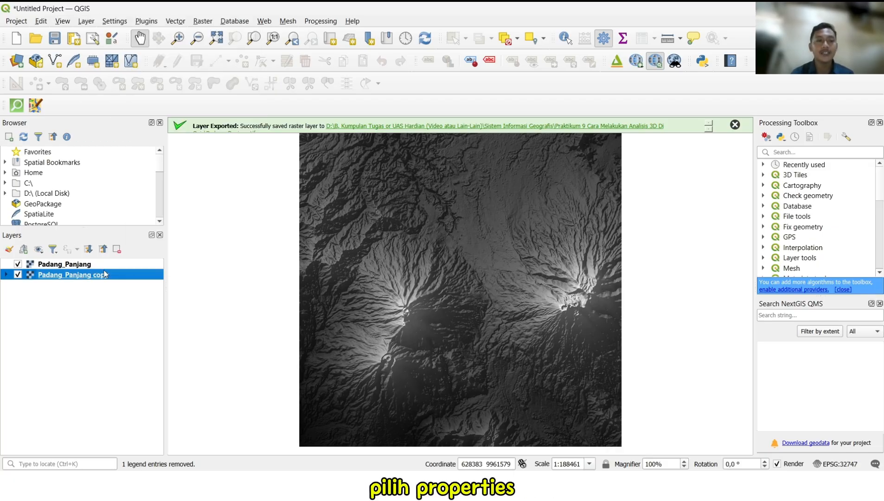
{"action": "left_click", "coordinate": [250, 90]}
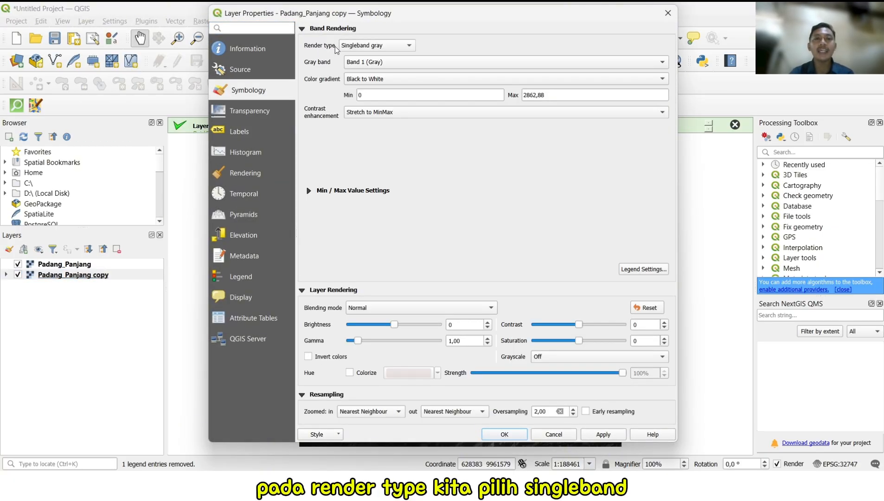
{"action": "left_click", "coordinate": [359, 46]}
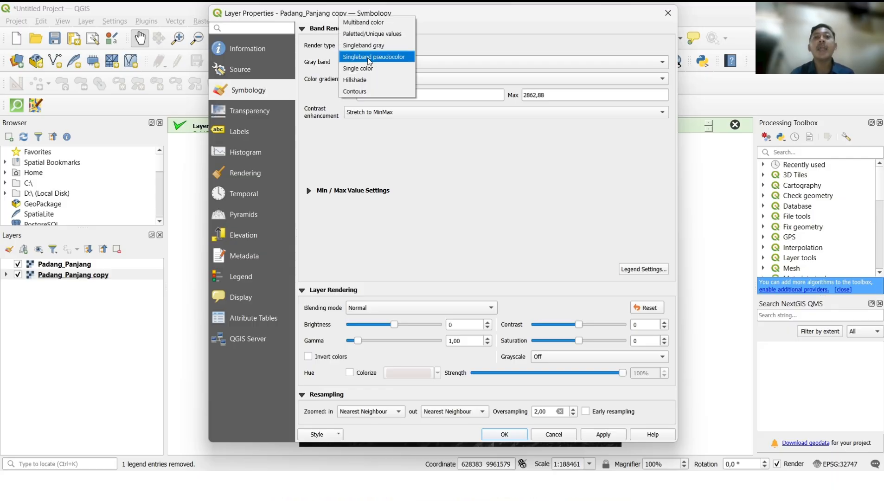
{"action": "left_click", "coordinate": [370, 58]}
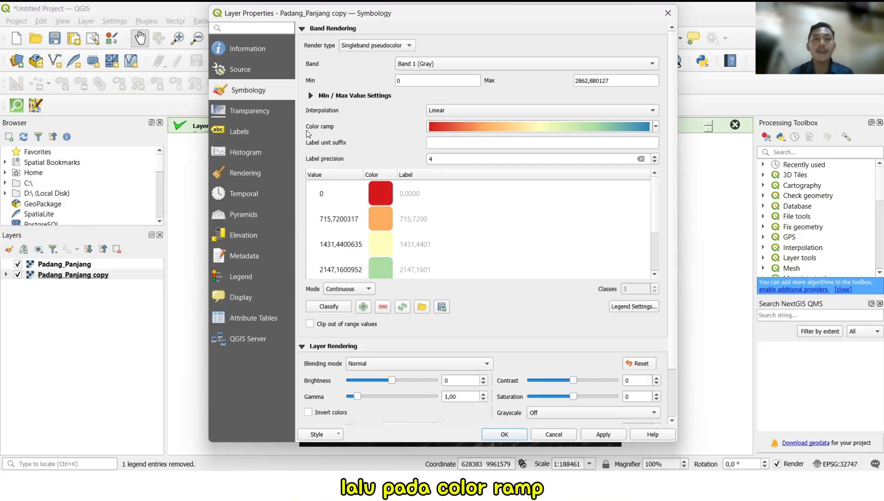
{"action": "left_click", "coordinate": [656, 128]}
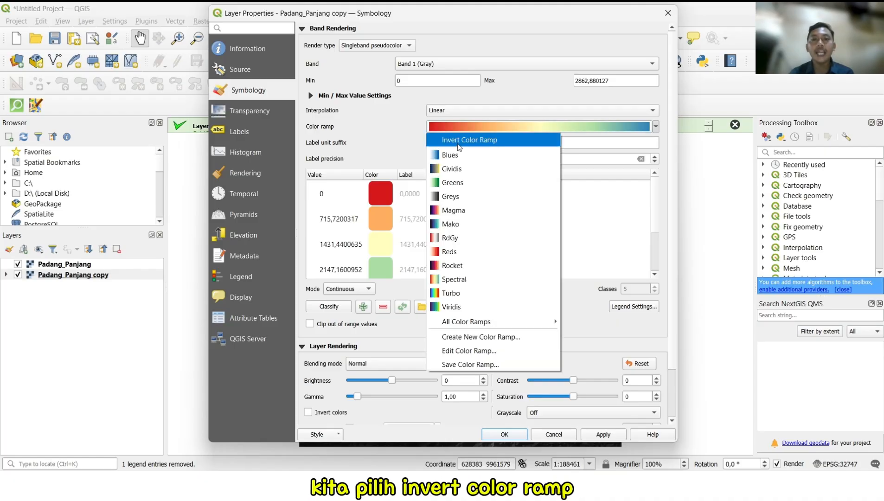
{"action": "left_click", "coordinate": [477, 145]}
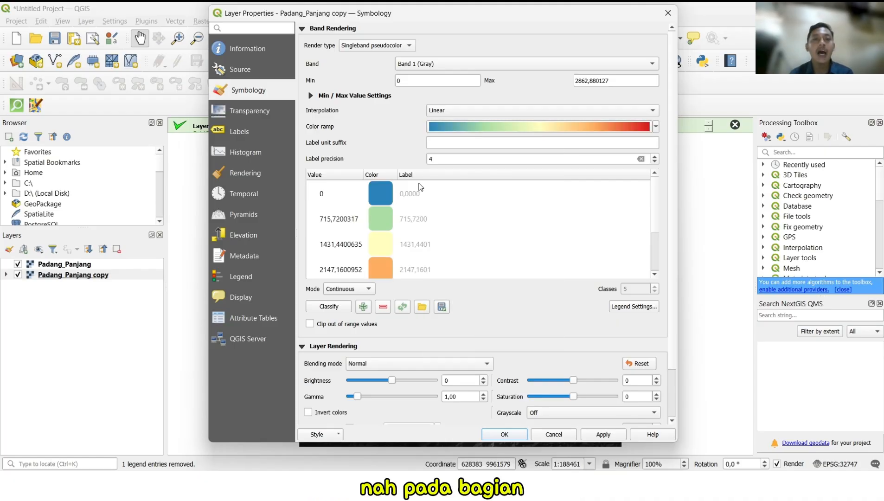
Change the color of the light green second class to dark green (#165b07) and apply the Padang_Panjang copy symbology
{"action": "right_click", "coordinate": [382, 219]}
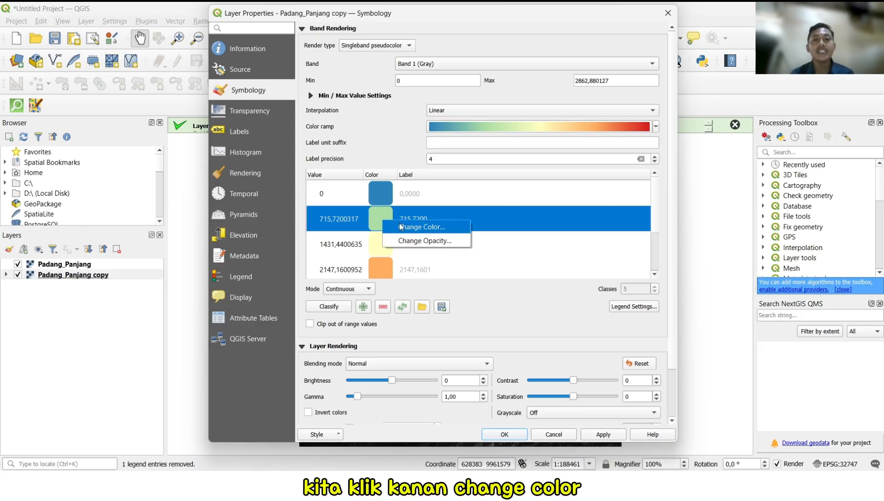
{"action": "left_click", "coordinate": [402, 227]}
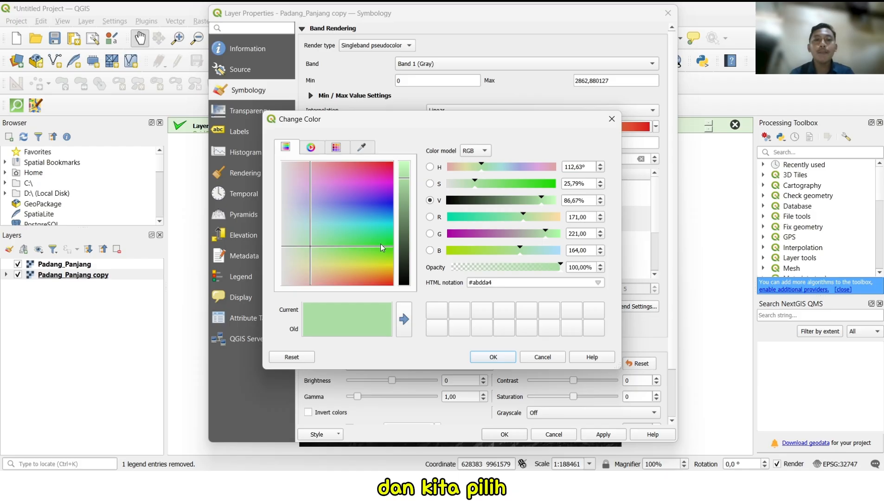
{"action": "left_click", "coordinate": [383, 244]}
{"action": "left_click", "coordinate": [385, 247]}
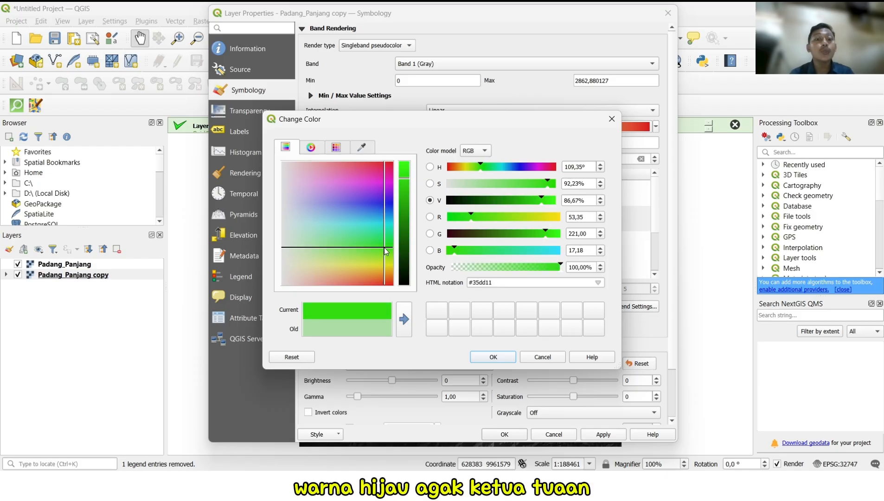
{"action": "left_click", "coordinate": [404, 241]}
{"action": "left_click", "coordinate": [493, 360]}
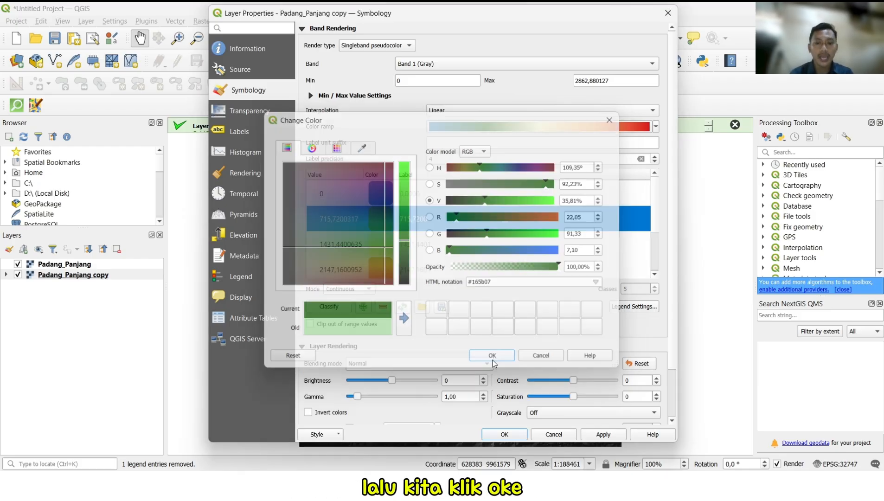
{"action": "left_click", "coordinate": [604, 434]}
{"action": "left_click", "coordinate": [506, 434]}
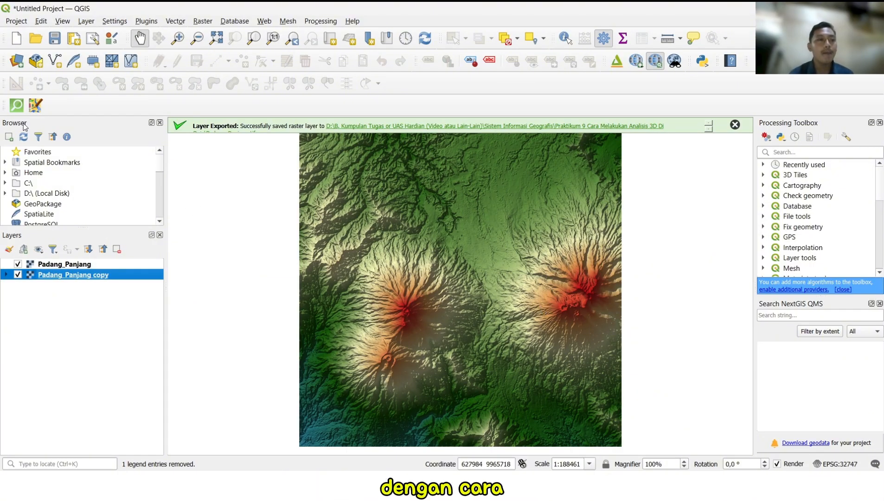
Add the Google Satelite XYZ tile layer and place it below the Padang_Panjang copy layer
{"action": "scroll", "coordinate": [58, 204], "scroll_direction": "down", "scroll_amount": 5}
{"action": "left_click", "coordinate": [60, 194]}
{"action": "key", "text": "Return"}
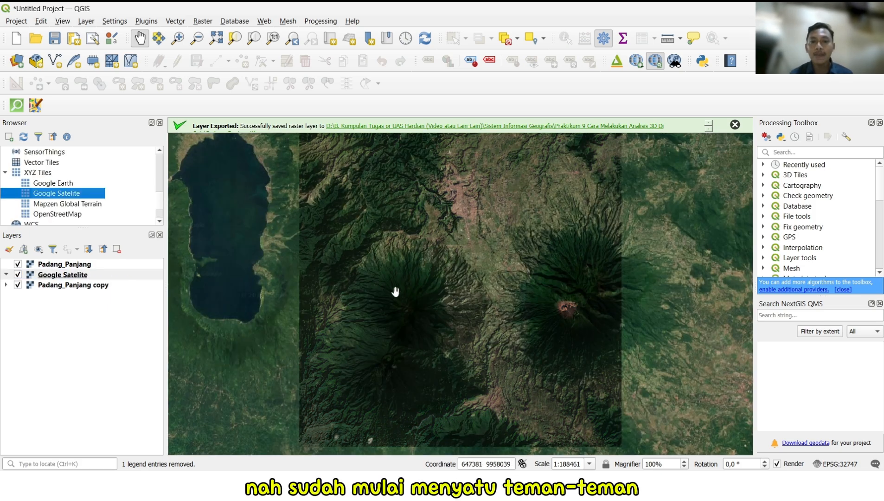
{"action": "left_click", "coordinate": [58, 275]}
{"action": "left_click_drag", "start_coordinate": [70, 274], "coordinate": [69, 295]}
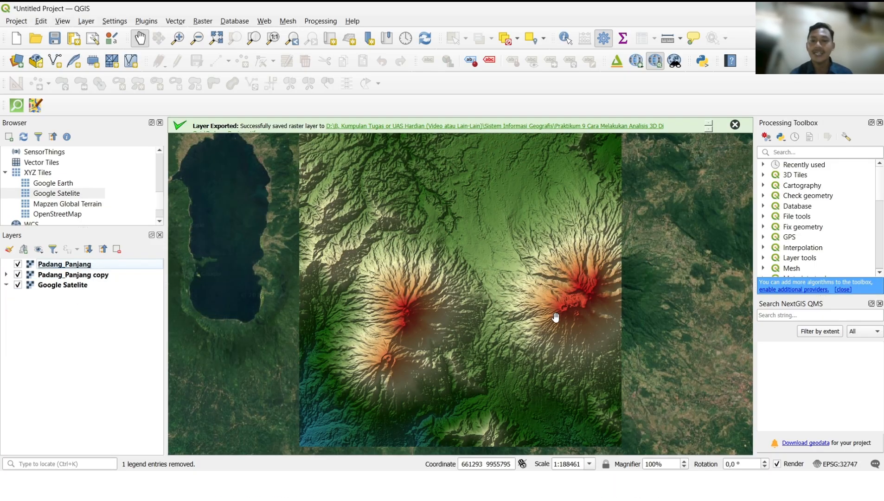
Open the Qgis2threejs Exporter (WebKit) and display the Padang_Panjang copy DEM in the 3D scene
{"action": "scroll", "coordinate": [557, 316], "scroll_direction": "down", "scroll_amount": 1}
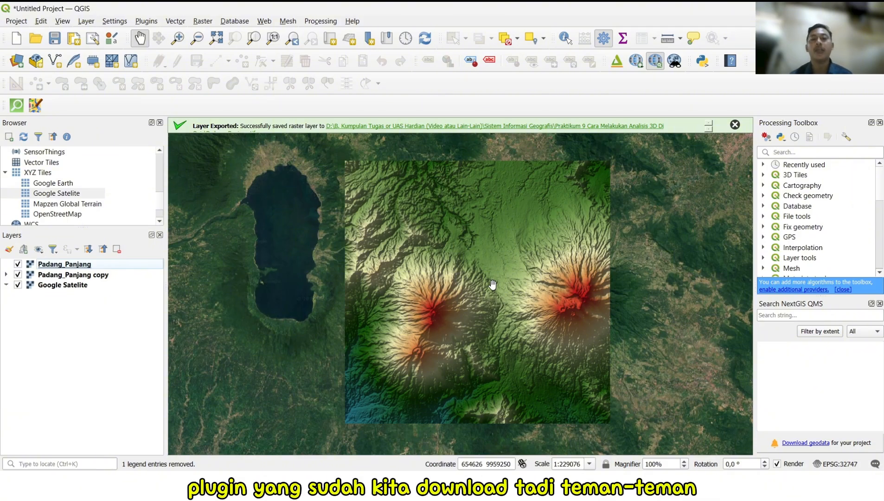
{"action": "left_click", "coordinate": [265, 21]}
{"action": "mouse_move", "coordinate": [269, 49]}
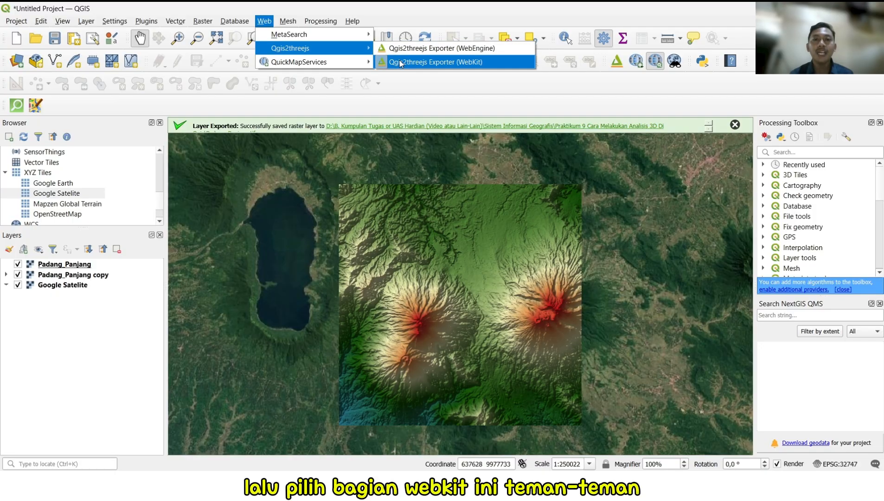
{"action": "left_click", "coordinate": [481, 63]}
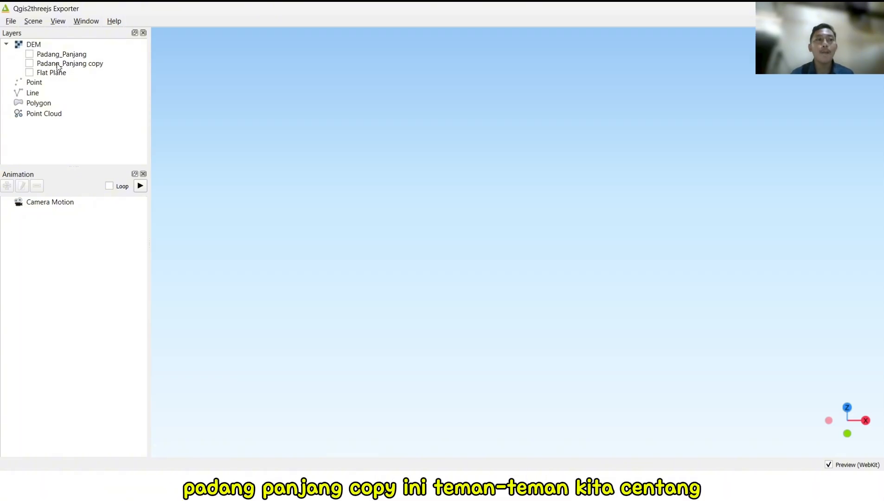
{"action": "left_click", "coordinate": [30, 63]}
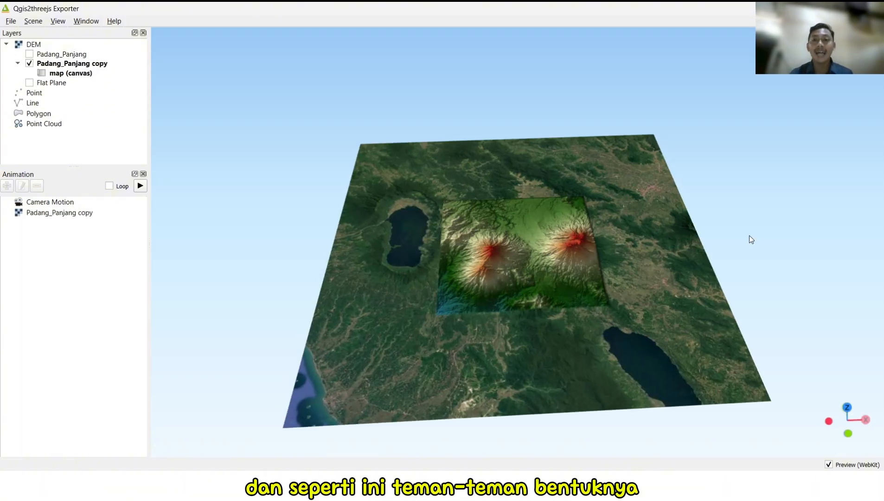
{"action": "left_click_drag", "start_coordinate": [750, 244], "coordinate": [564, 176]}
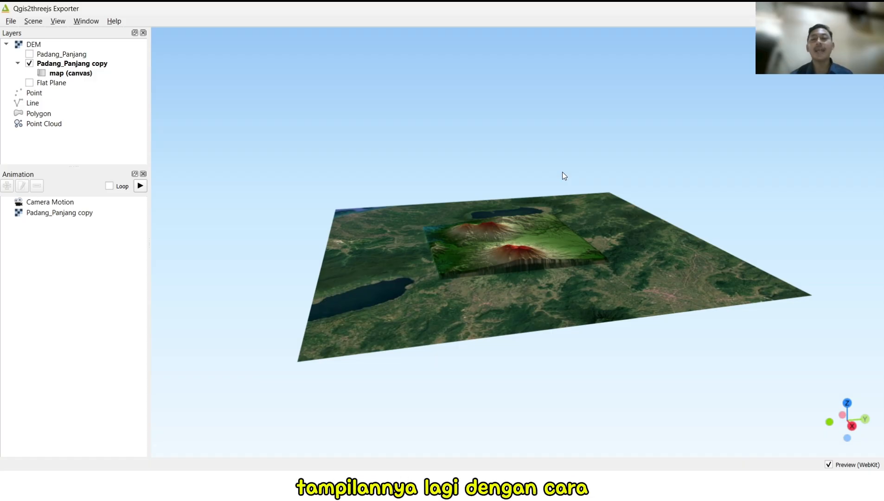
In the exporter's layer properties for Padang_Panjang copy, set the bilinear resampling level to 6
{"action": "left_click", "coordinate": [74, 65]}
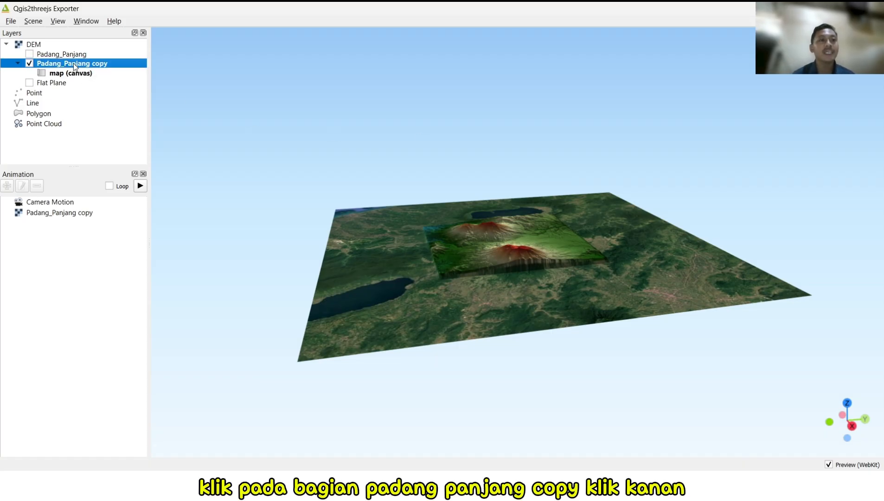
{"action": "right_click", "coordinate": [73, 63]}
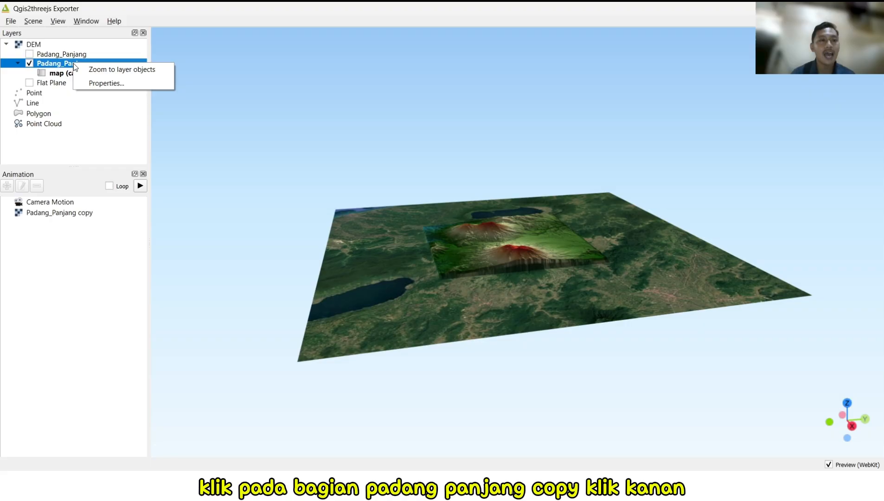
{"action": "left_click", "coordinate": [94, 84]}
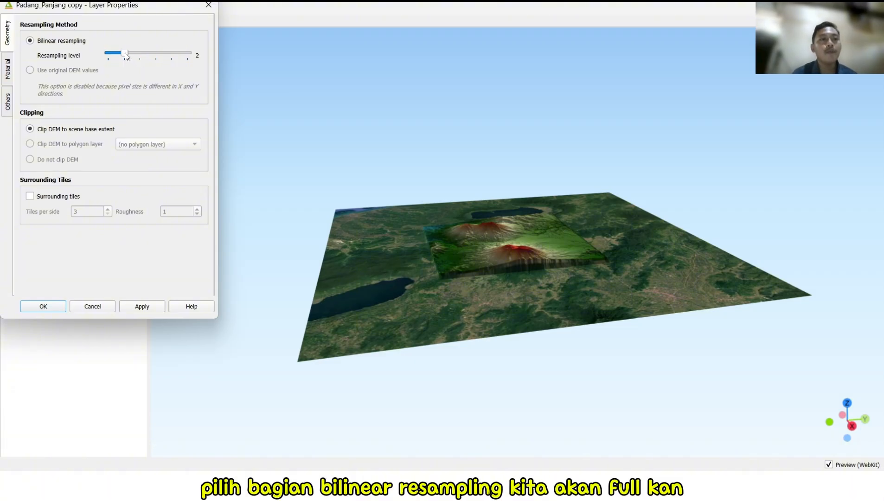
{"action": "left_click_drag", "start_coordinate": [126, 54], "coordinate": [215, 61]}
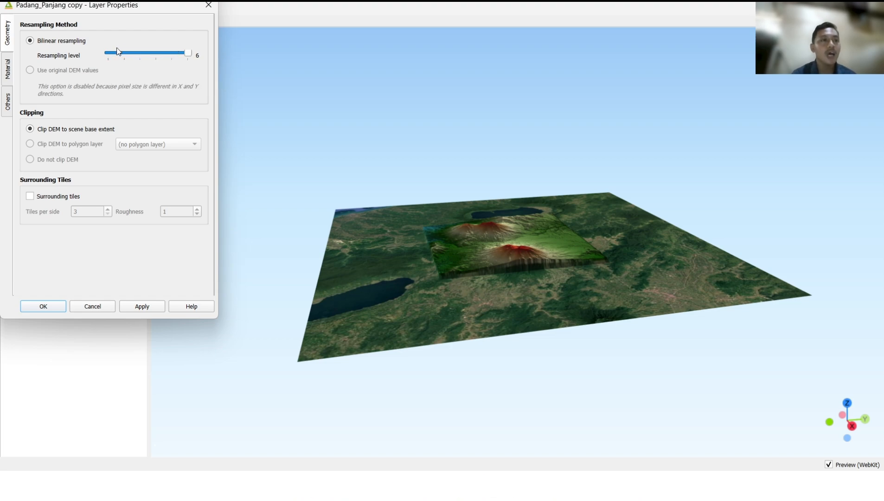
Set the map (canvas) material's image width to 4096 px and its image format to PNG
{"action": "left_click", "coordinate": [8, 72]}
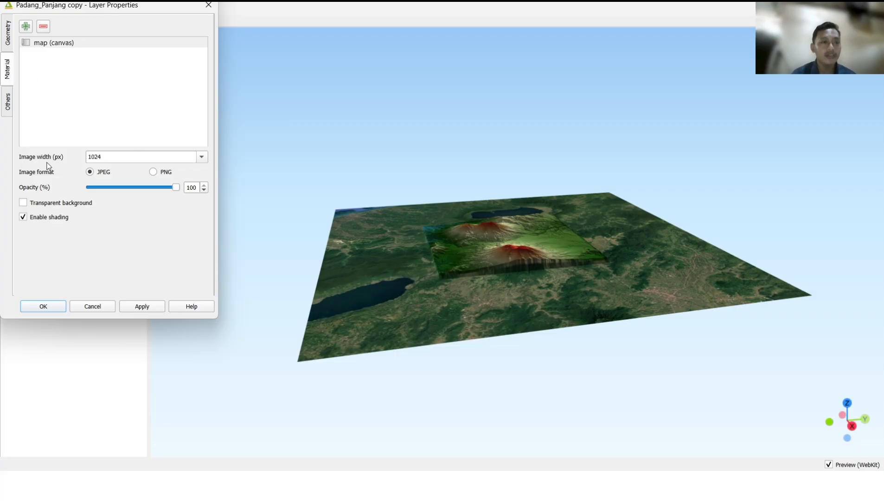
{"action": "left_click", "coordinate": [201, 157]}
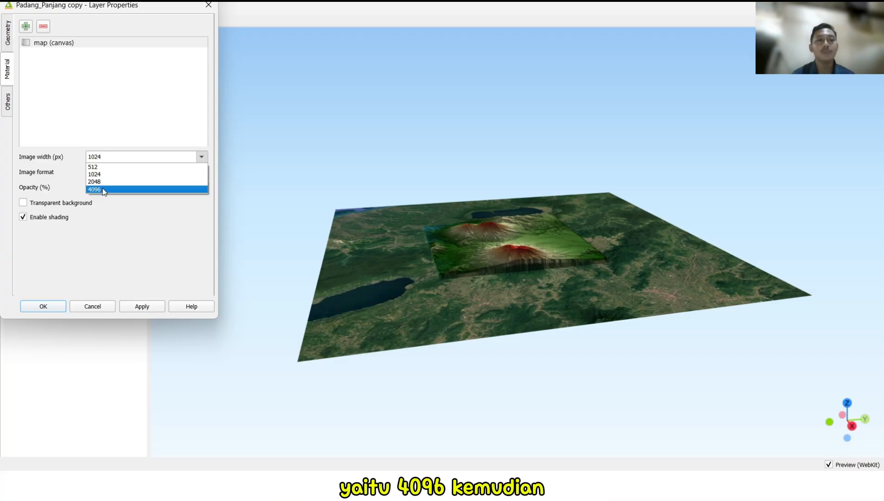
{"action": "left_click", "coordinate": [104, 190]}
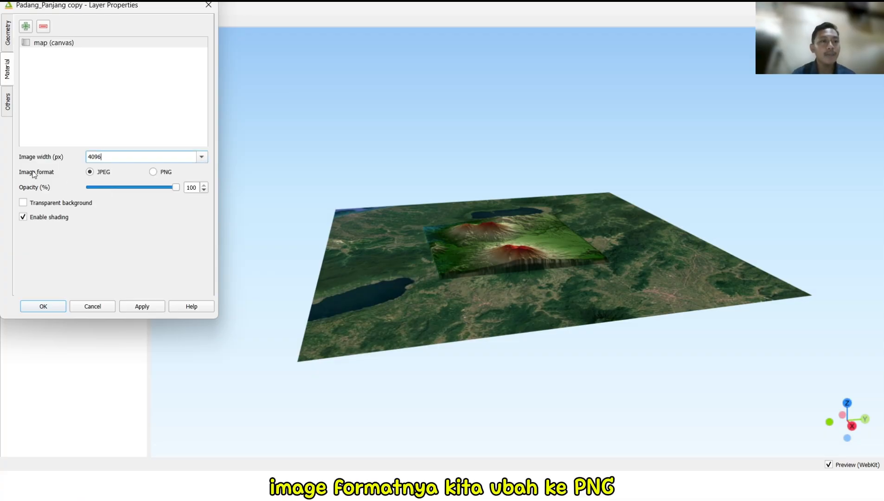
{"action": "left_click", "coordinate": [155, 175]}
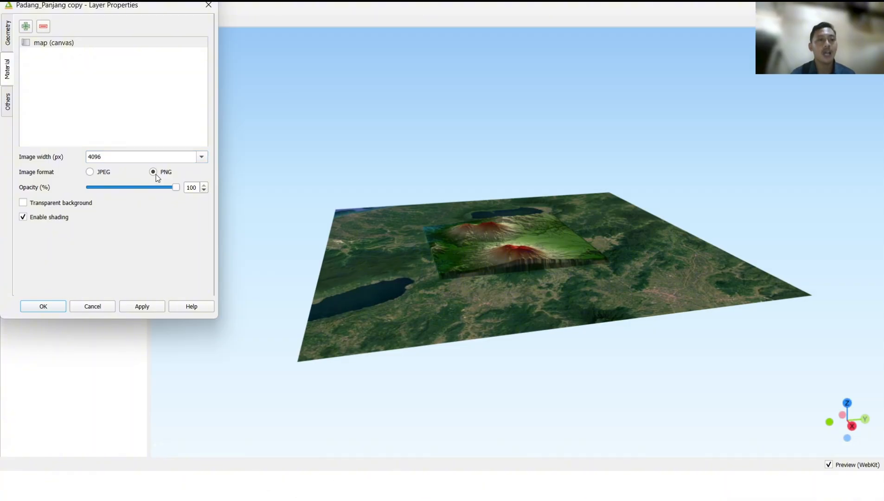
Apply the material settings to the Padang_Panjang copy layer and check the terrain in the 3D scene up close
{"action": "left_click", "coordinate": [146, 300]}
{"action": "left_click", "coordinate": [54, 306]}
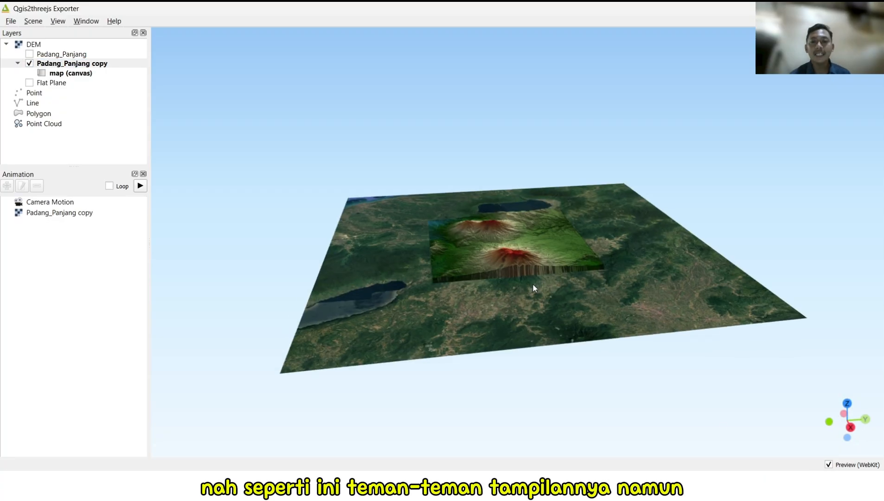
{"action": "left_click_drag", "start_coordinate": [535, 286], "coordinate": [487, 283]}
{"action": "scroll", "coordinate": [491, 286], "scroll_direction": "up", "scroll_amount": 5}
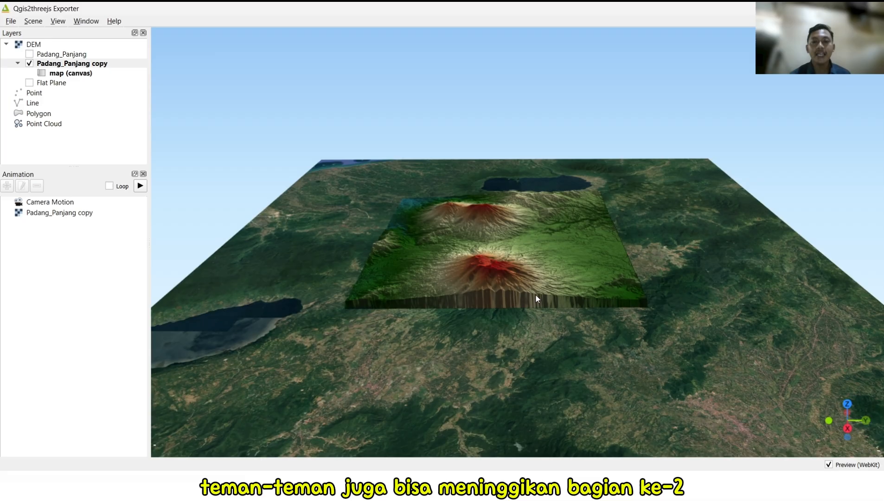
{"action": "left_click_drag", "start_coordinate": [537, 299], "coordinate": [546, 300]}
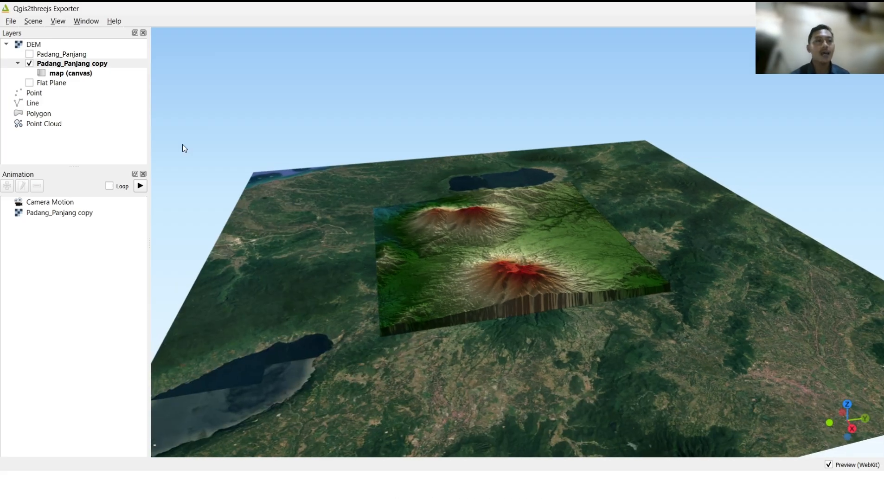
Set the scene's Z exaggeration to 4.5 and apply it
{"action": "left_click", "coordinate": [33, 22]}
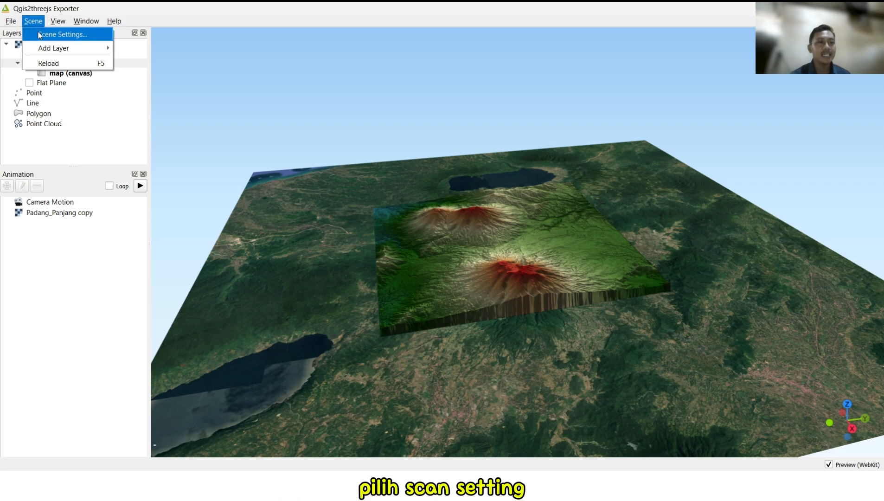
{"action": "left_click", "coordinate": [40, 36]}
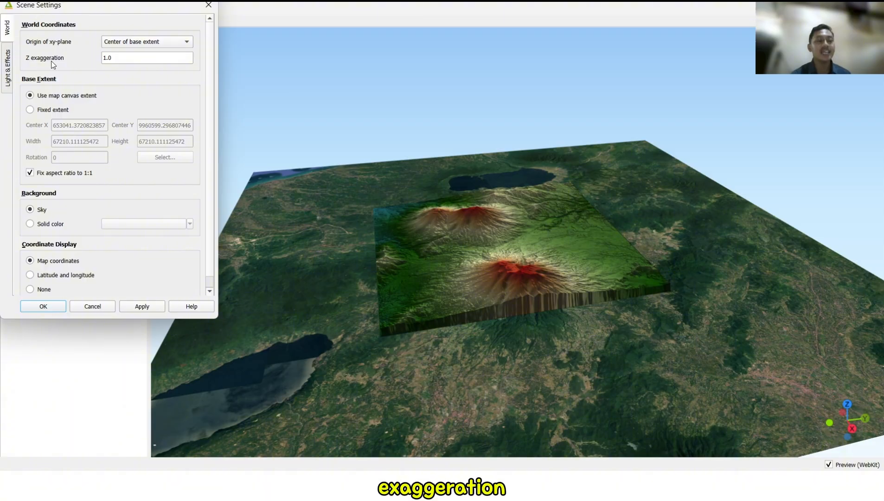
{"action": "left_click_drag", "start_coordinate": [121, 61], "coordinate": [91, 58]}
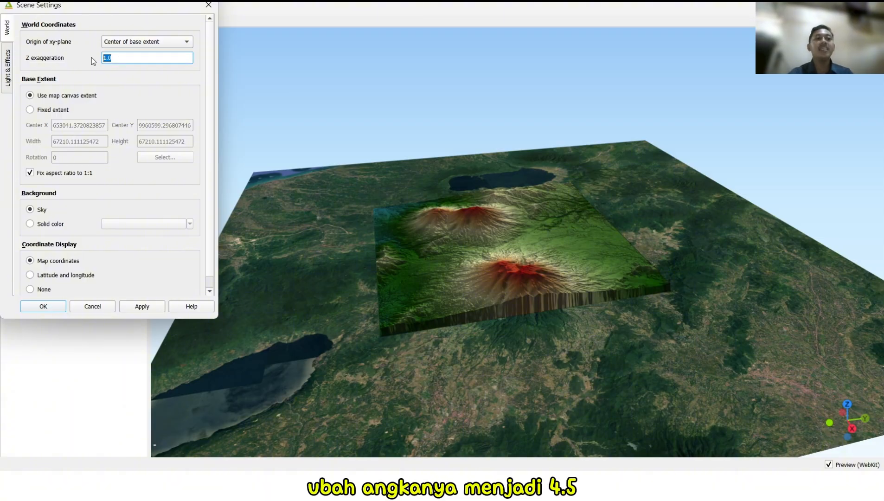
{"action": "type", "text": "4.5"}
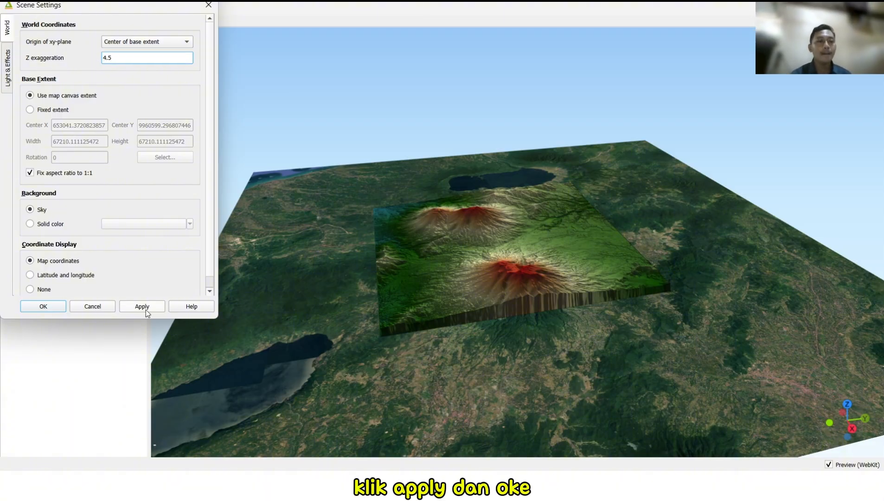
{"action": "left_click", "coordinate": [142, 307]}
{"action": "left_click", "coordinate": [44, 307]}
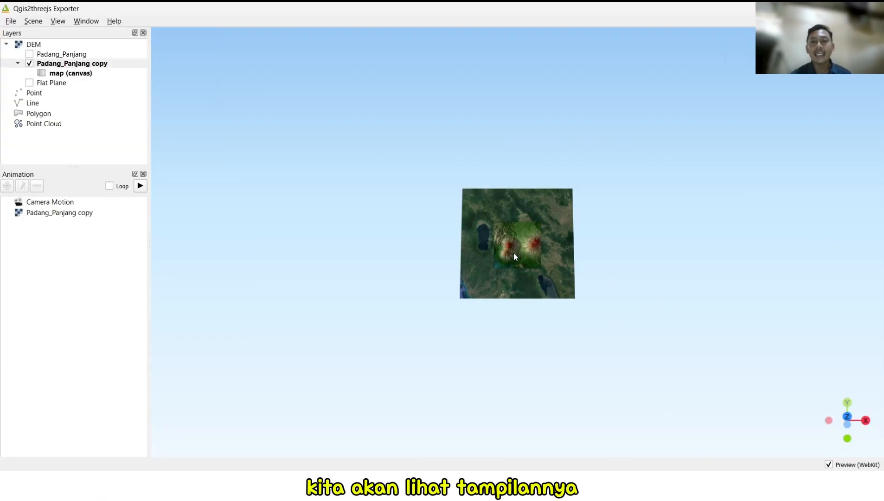
Examine the exaggerated volcano terrain over the satellite imagery from several sides
{"action": "left_click_drag", "start_coordinate": [588, 281], "coordinate": [506, 289]}
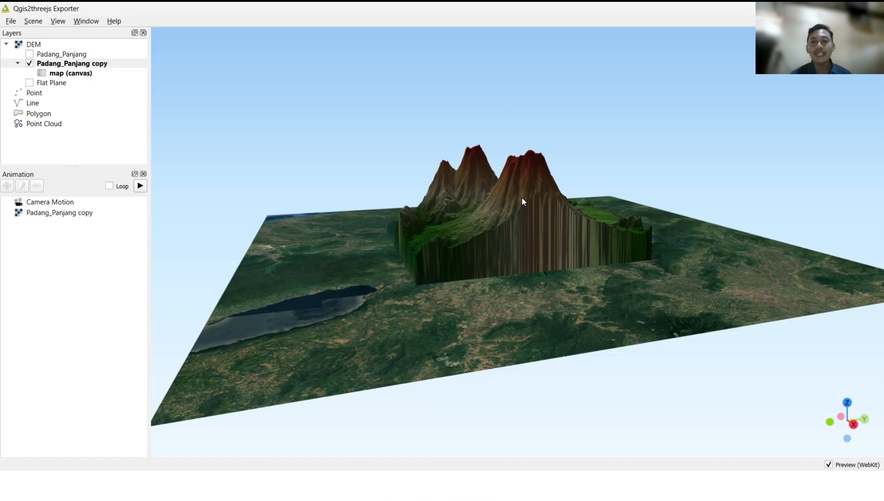
{"action": "left_click_drag", "start_coordinate": [522, 199], "coordinate": [375, 280]}
{"action": "left_click_drag", "start_coordinate": [782, 116], "coordinate": [733, 80]}
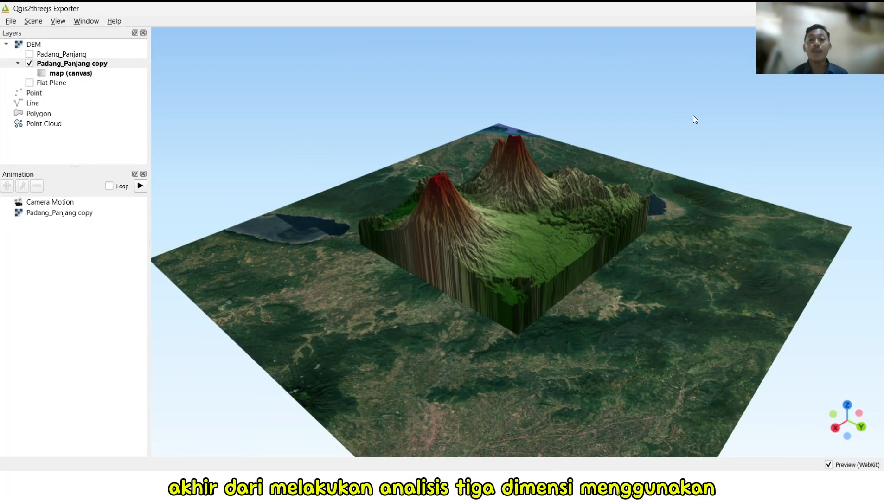
{"action": "left_click_drag", "start_coordinate": [692, 118], "coordinate": [648, 134]}
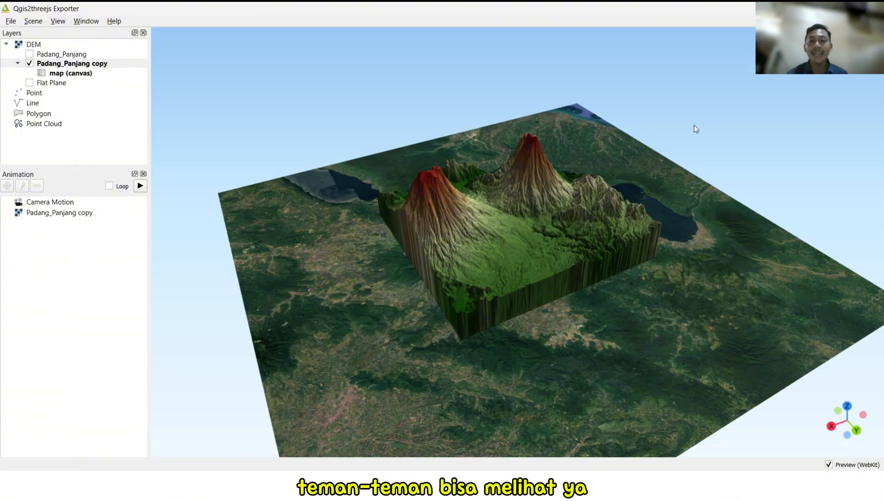
{"action": "left_click_drag", "start_coordinate": [696, 168], "coordinate": [745, 154]}
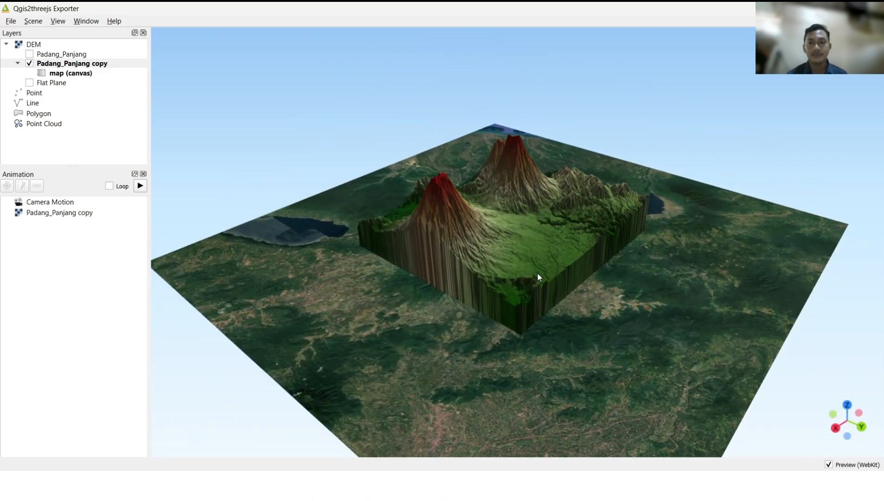
{"action": "left_click_drag", "start_coordinate": [538, 277], "coordinate": [683, 270]}
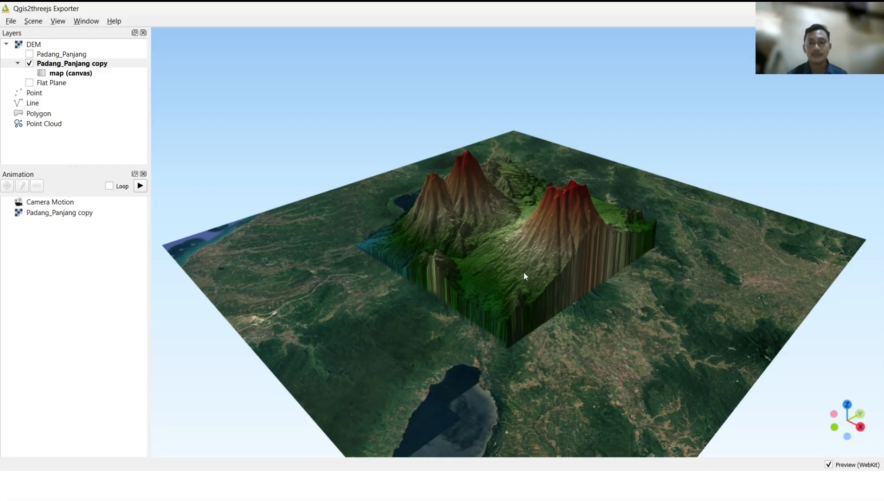
{"action": "left_click_drag", "start_coordinate": [524, 272], "coordinate": [747, 263]}
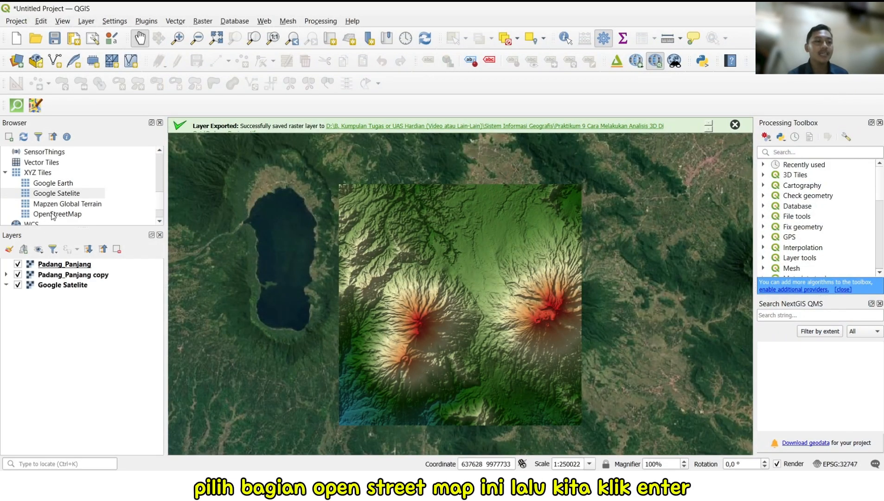
In the QGIS main window, add the OpenStreetMap XYZ tile layer and place it between Padang_Panjang copy and Google Satelite
{"action": "left_click", "coordinate": [53, 215]}
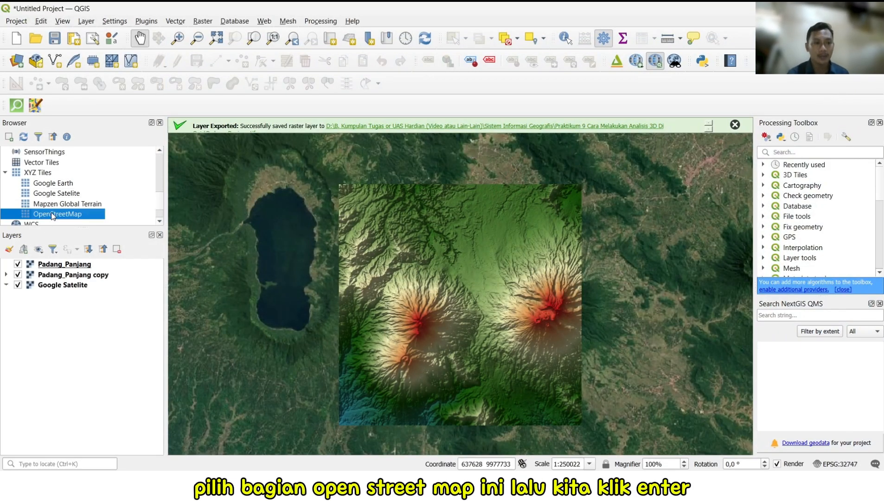
{"action": "key", "text": "Return"}
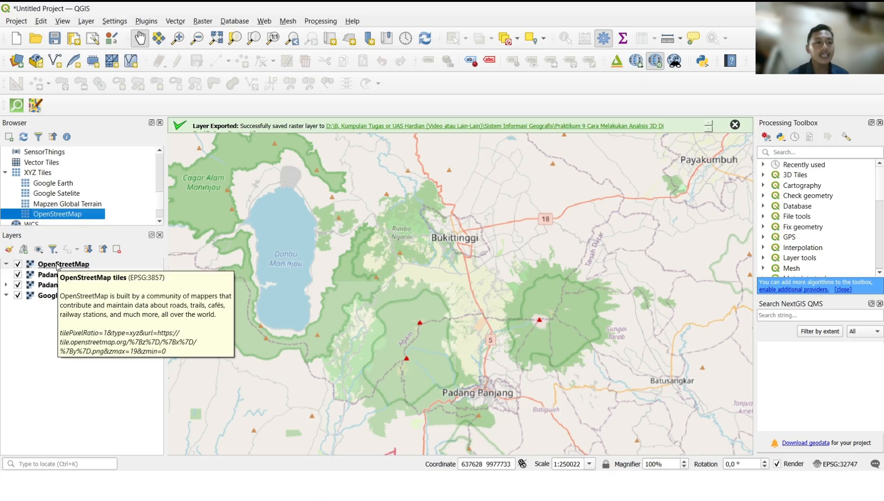
{"action": "left_click_drag", "start_coordinate": [57, 266], "coordinate": [56, 285]}
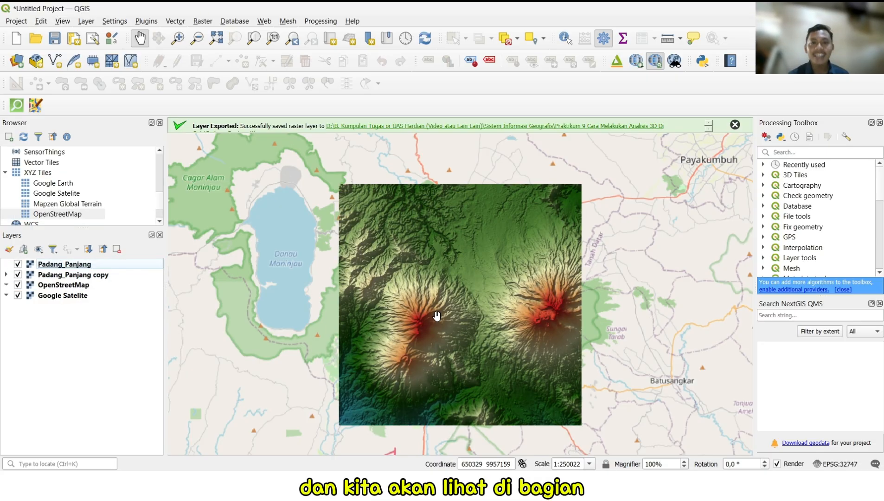
Open the Qgis2threejs Exporter (WebKit) again to display the DEM over the OpenStreetMap layer
{"action": "left_click", "coordinate": [271, 23]}
{"action": "mouse_move", "coordinate": [281, 53]}
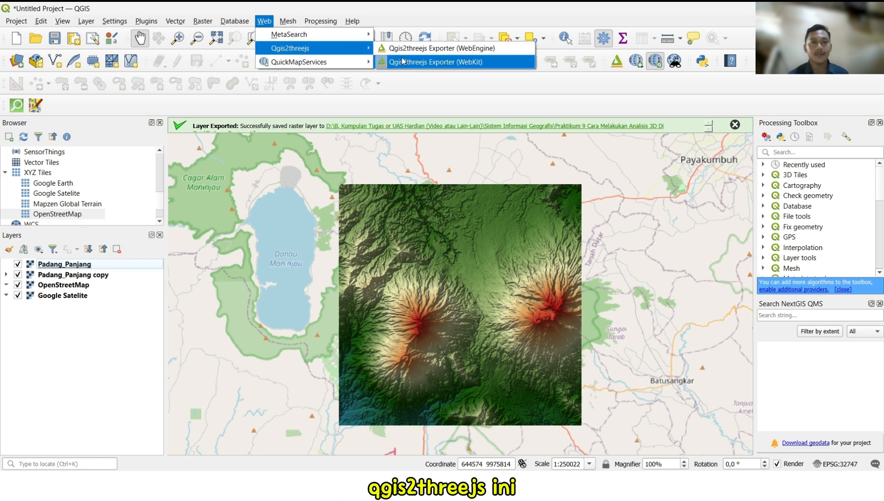
{"action": "left_click", "coordinate": [418, 62]}
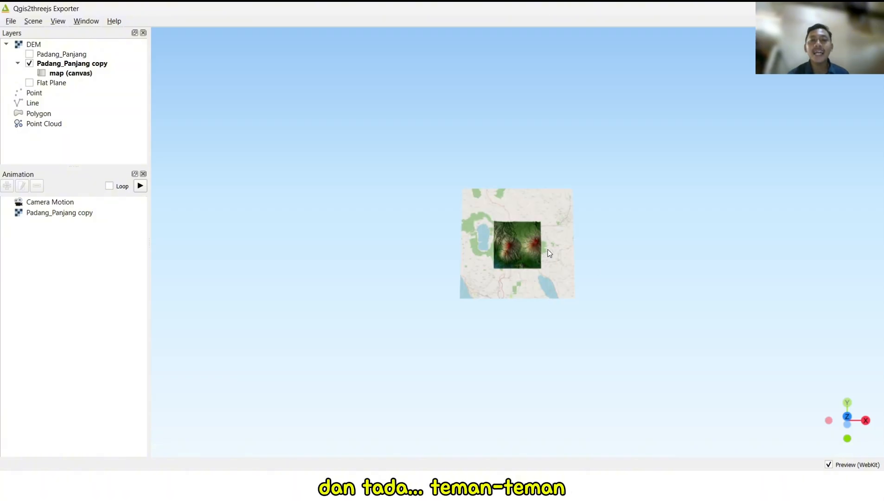
Examine the 3D terrain with the OpenStreetMap overlay, including the roads, rivers, place names and lake around the DEM
{"action": "scroll", "coordinate": [550, 250], "scroll_direction": "up", "scroll_amount": 5}
{"action": "scroll", "coordinate": [551, 250], "scroll_direction": "up", "scroll_amount": 5}
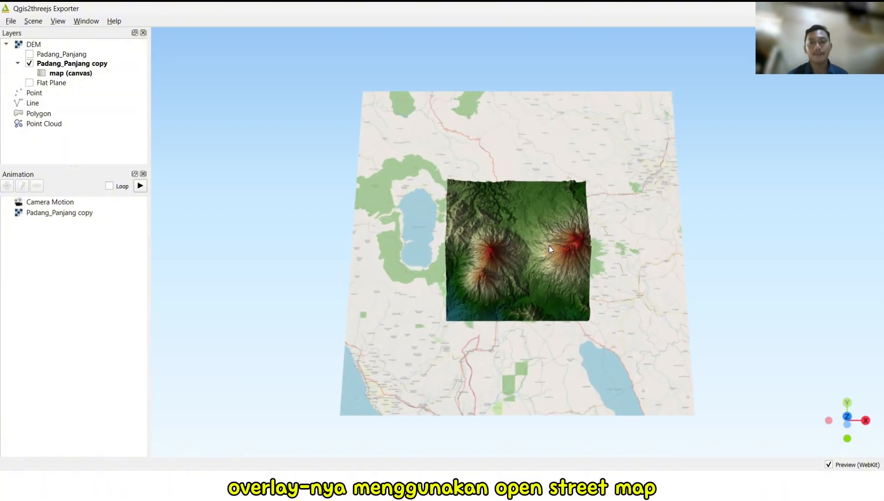
{"action": "left_click_drag", "start_coordinate": [549, 246], "coordinate": [558, 331]}
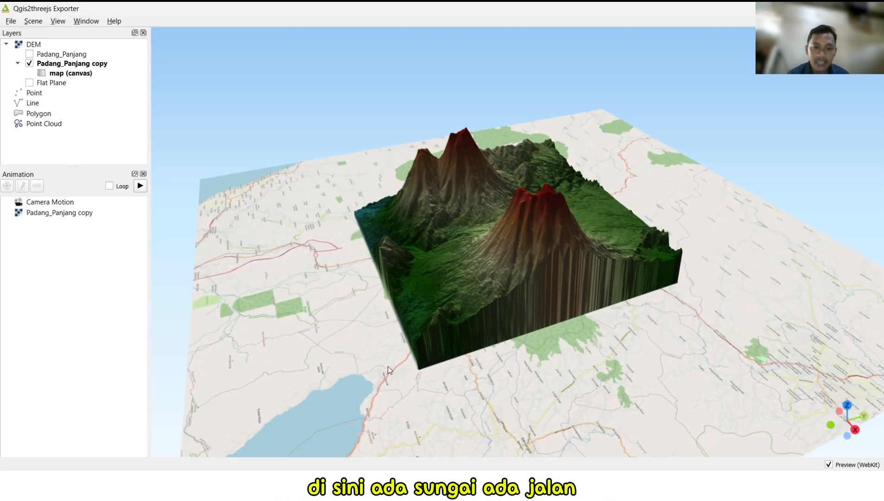
{"action": "scroll", "coordinate": [560, 423], "scroll_direction": "up", "scroll_amount": 4}
{"action": "left_click_drag", "start_coordinate": [558, 420], "coordinate": [730, 401]}
{"action": "scroll", "coordinate": [436, 443], "scroll_direction": "up", "scroll_amount": 4}
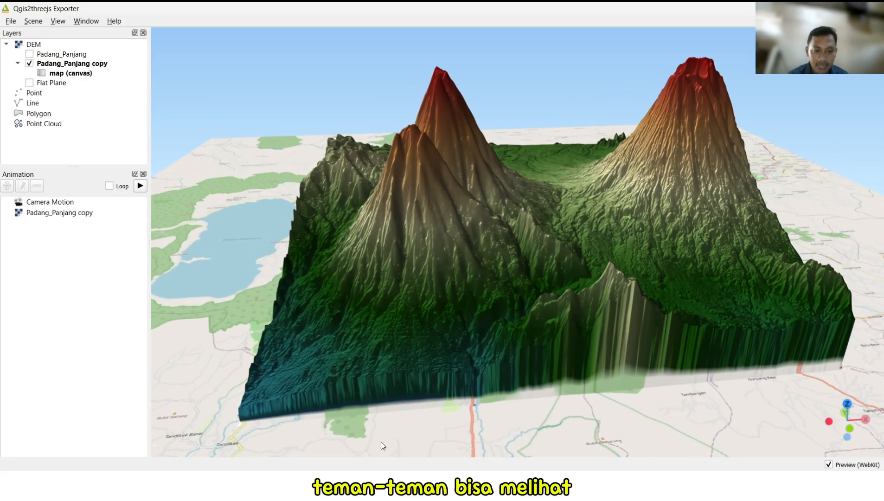
{"action": "left_click_drag", "start_coordinate": [380, 442], "coordinate": [217, 346]}
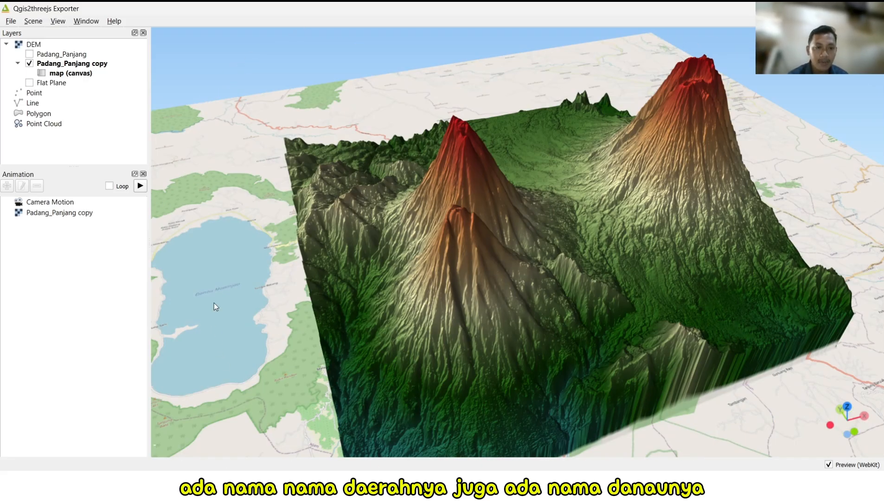
{"action": "left_click_drag", "start_coordinate": [739, 293], "coordinate": [721, 284]}
{"action": "scroll", "coordinate": [662, 307], "scroll_direction": "down", "scroll_amount": 5}
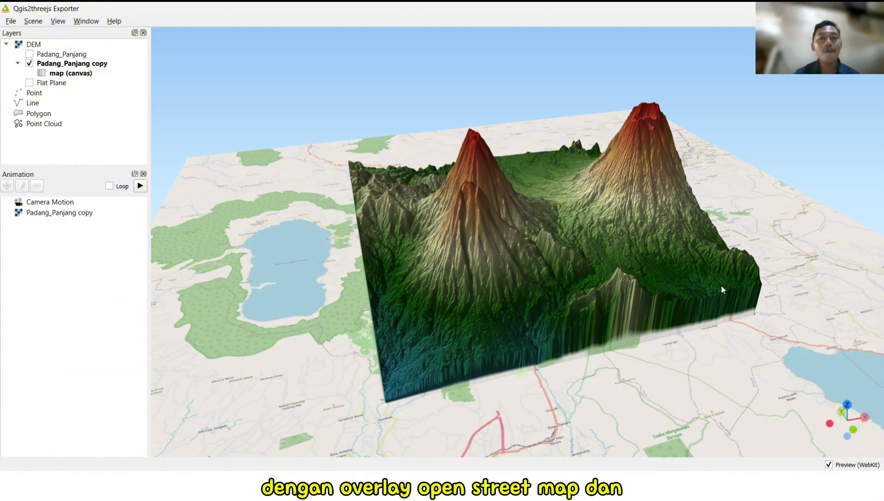
{"action": "left_click_drag", "start_coordinate": [722, 285], "coordinate": [711, 290]}
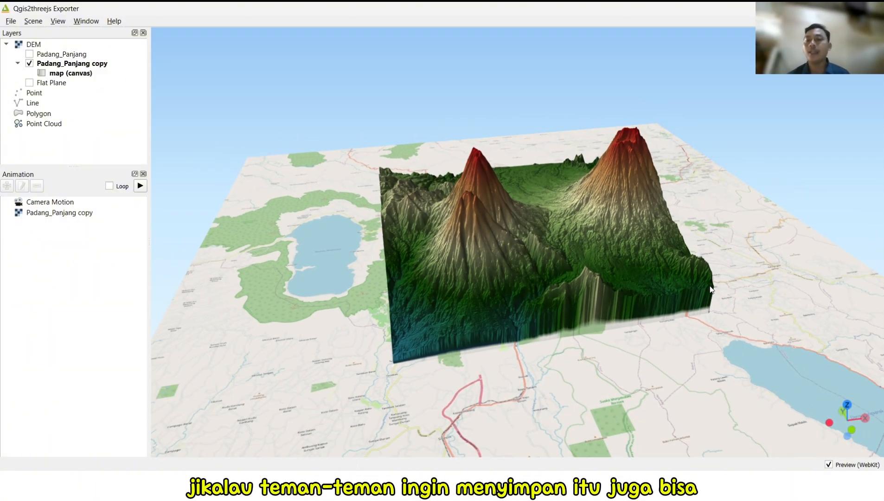
Frame the whole DEM in the scene and save the current view as a PNG image named "Gambar 3D Padang panjang"
{"action": "left_click_drag", "start_coordinate": [742, 302], "coordinate": [712, 321]}
{"action": "left_click", "coordinate": [11, 22]}
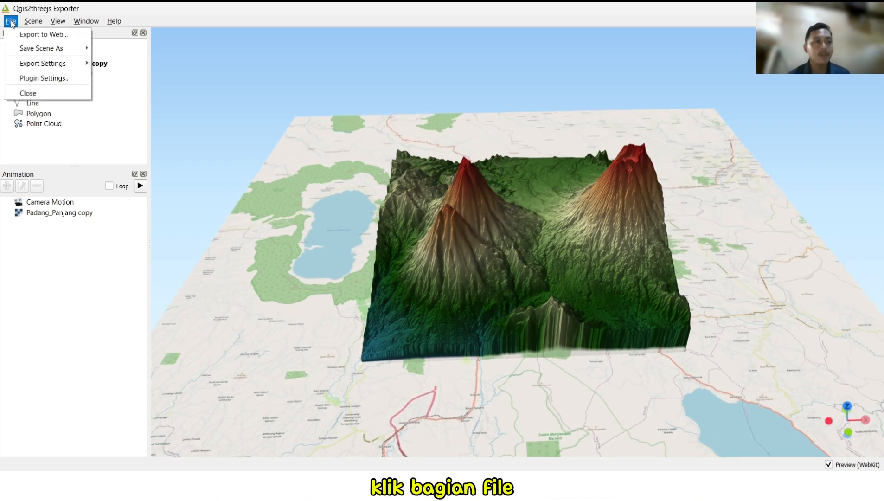
{"action": "mouse_move", "coordinate": [33, 50]}
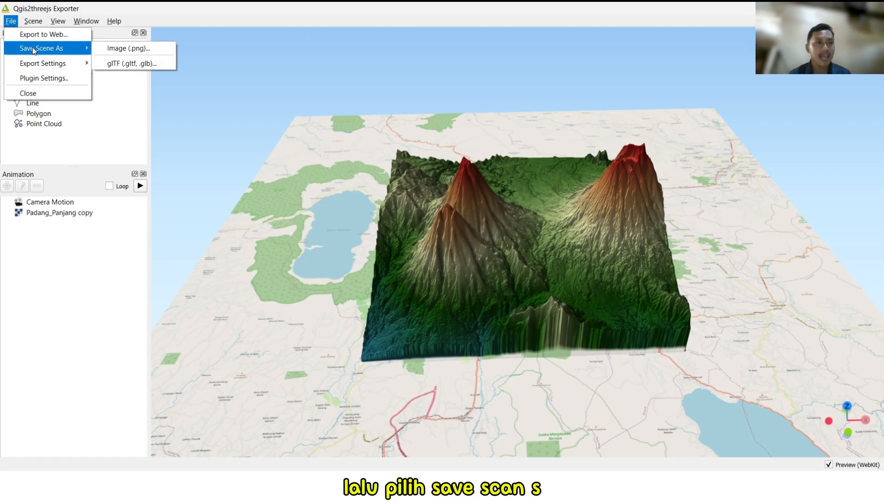
{"action": "left_click", "coordinate": [105, 49]}
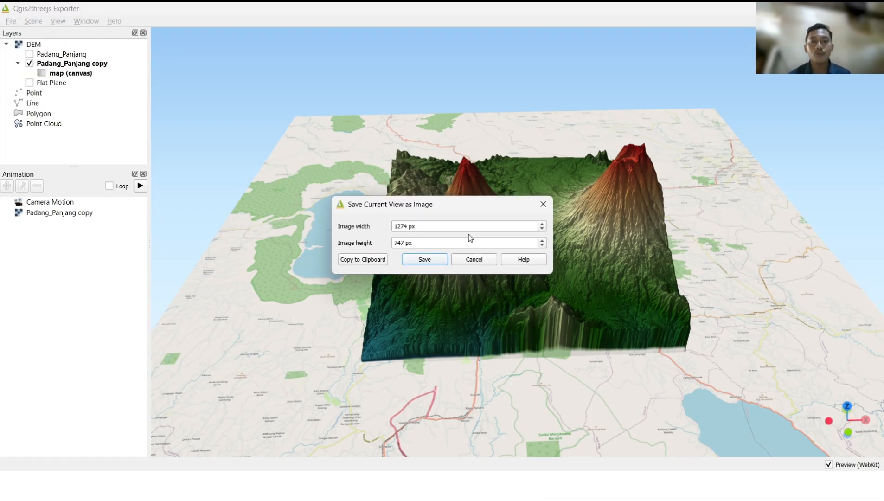
{"action": "left_click", "coordinate": [435, 260]}
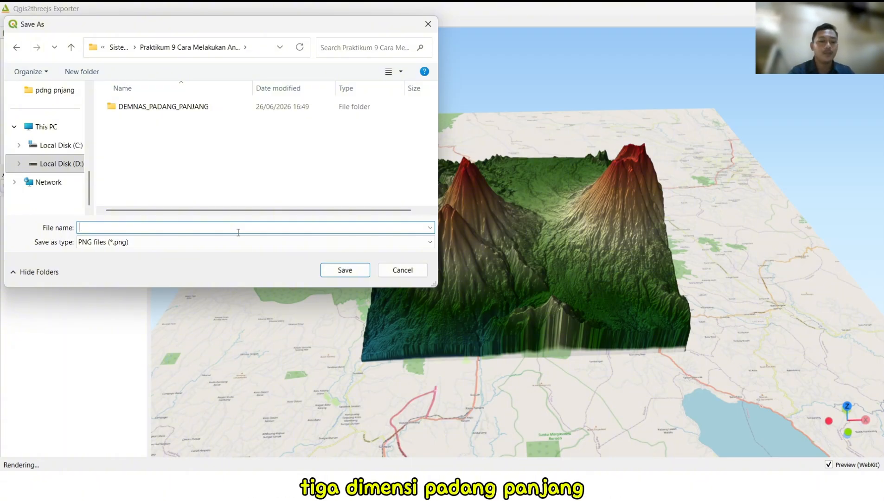
{"action": "type", "text": "Gambar 3D Padang panjang"}
{"action": "left_click", "coordinate": [356, 274]}
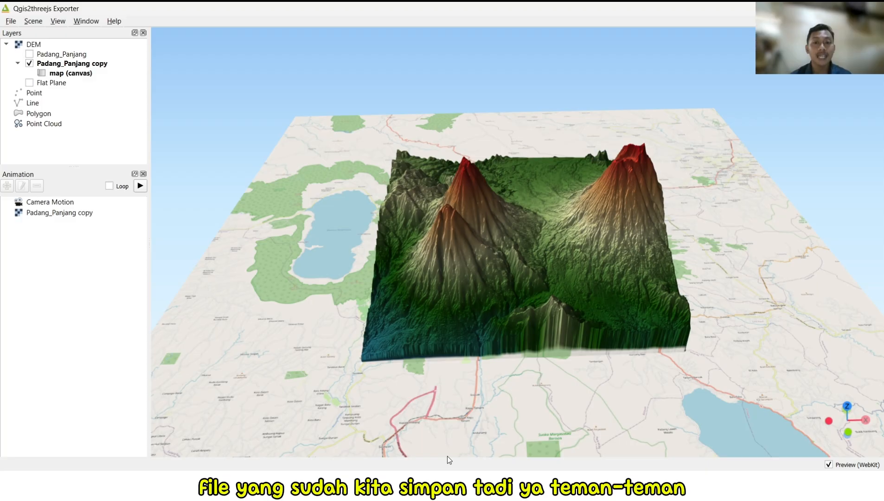
Switch to File Explorer, open "Gambar 3D Padang panjang" from the Praktikum 9 folder and examine the saved image in a maximized window
{"action": "mouse_move", "coordinate": [469, 487]}
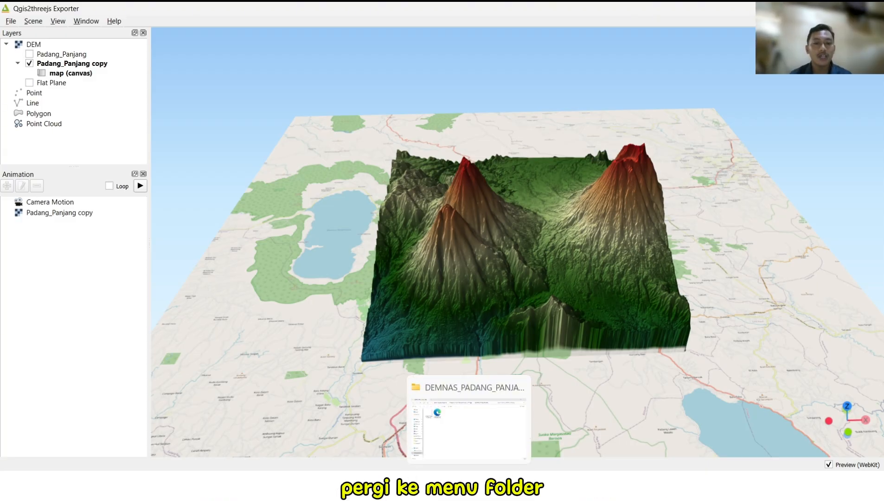
{"action": "left_click", "coordinate": [468, 445]}
{"action": "left_click", "coordinate": [432, 35]}
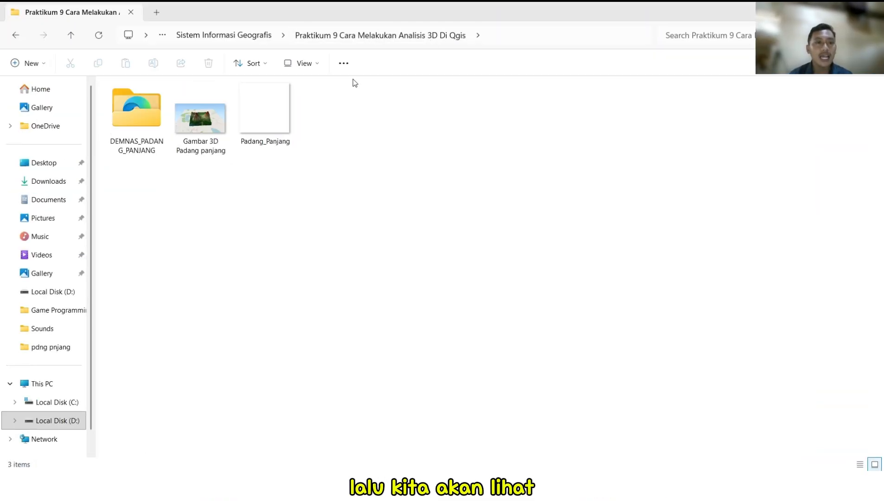
{"action": "double_click", "coordinate": [200, 123]}
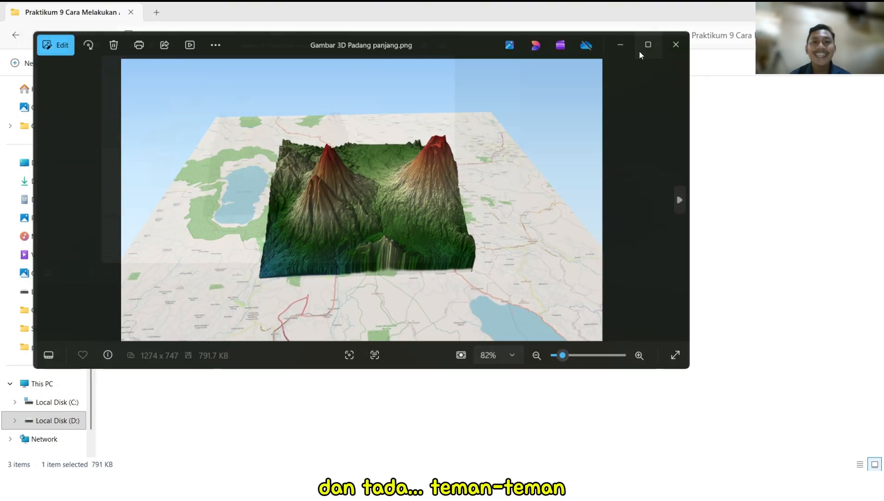
{"action": "left_click", "coordinate": [639, 51]}
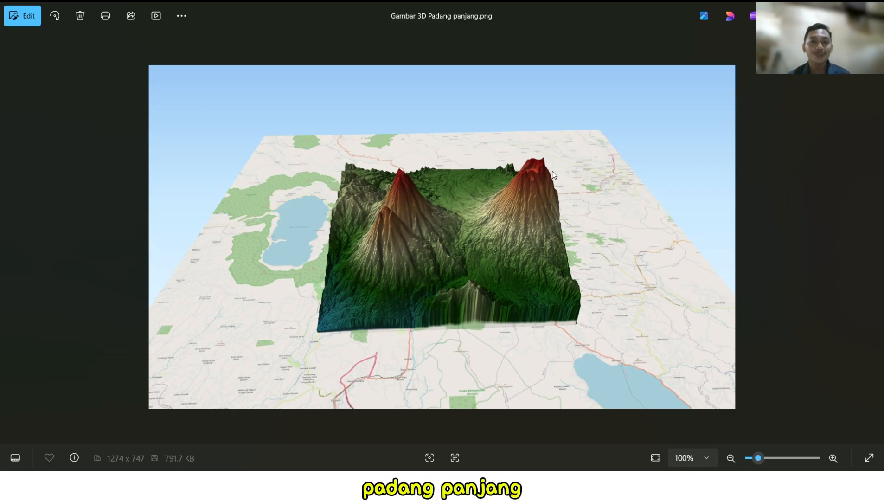
{"action": "scroll", "coordinate": [545, 194], "scroll_direction": "up", "scroll_amount": 4}
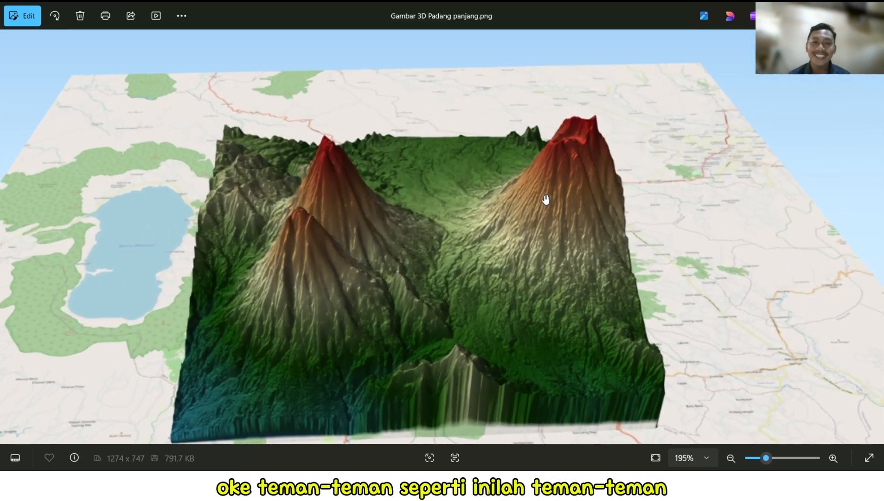
{"action": "scroll", "coordinate": [544, 195], "scroll_direction": "down", "scroll_amount": 4}
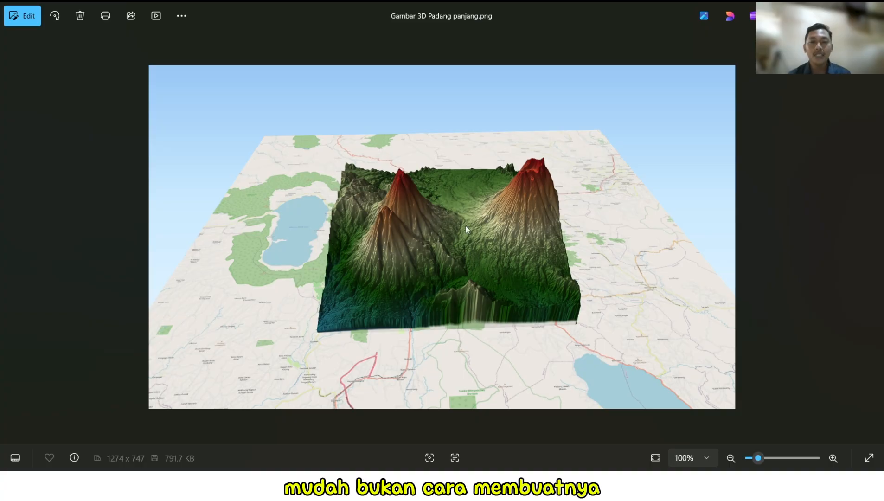